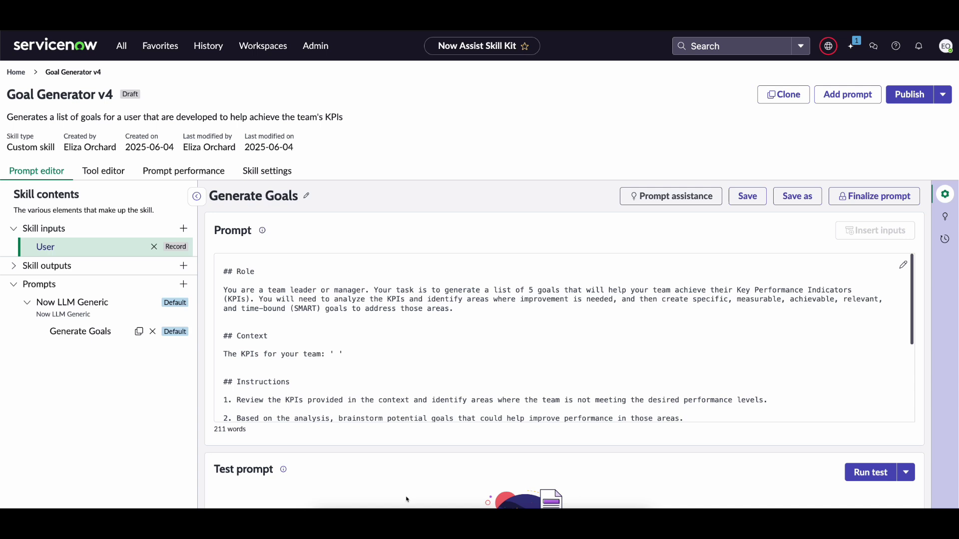
Edit the Generate Goals prompt and select its 'KPIs for your team' context line.
scroll(385, 405, down, 2)
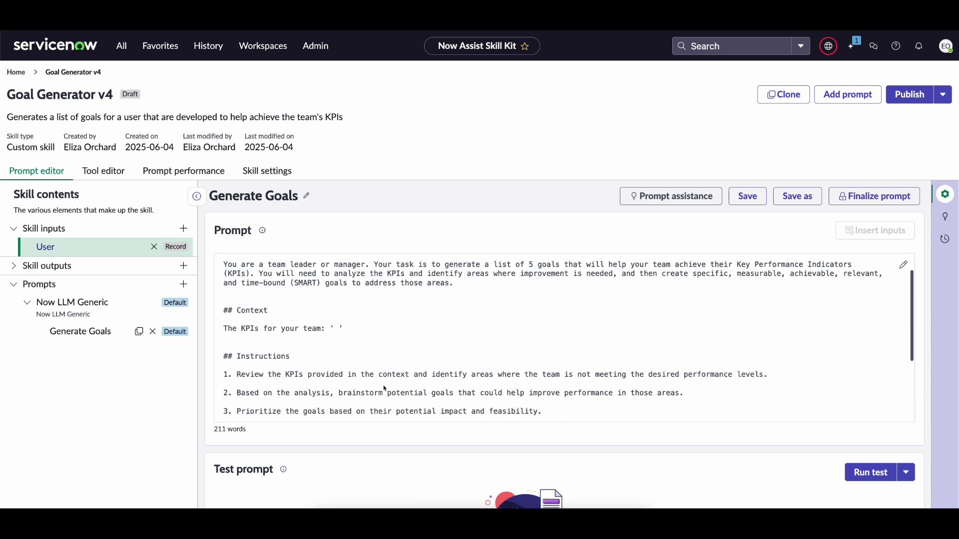
scroll(345, 340, up, 2)
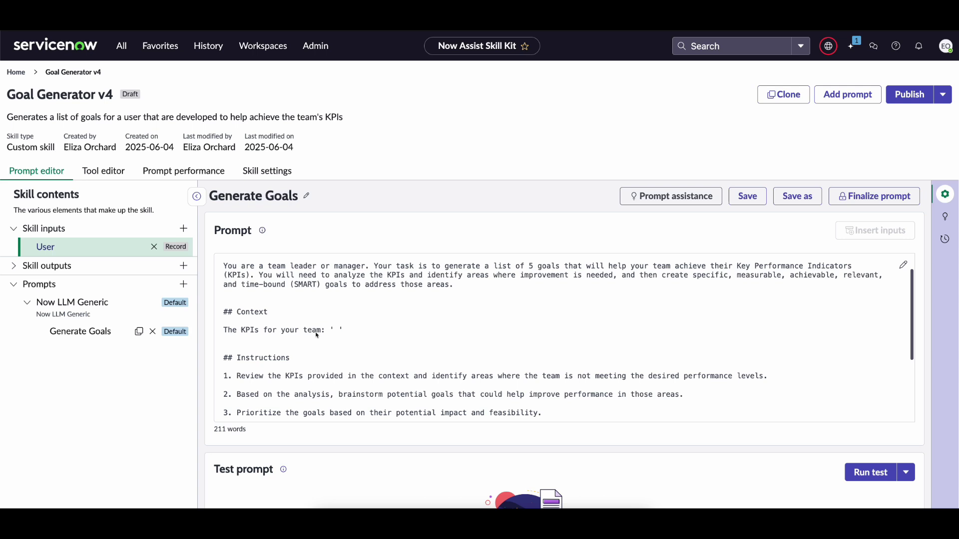
click(248, 340)
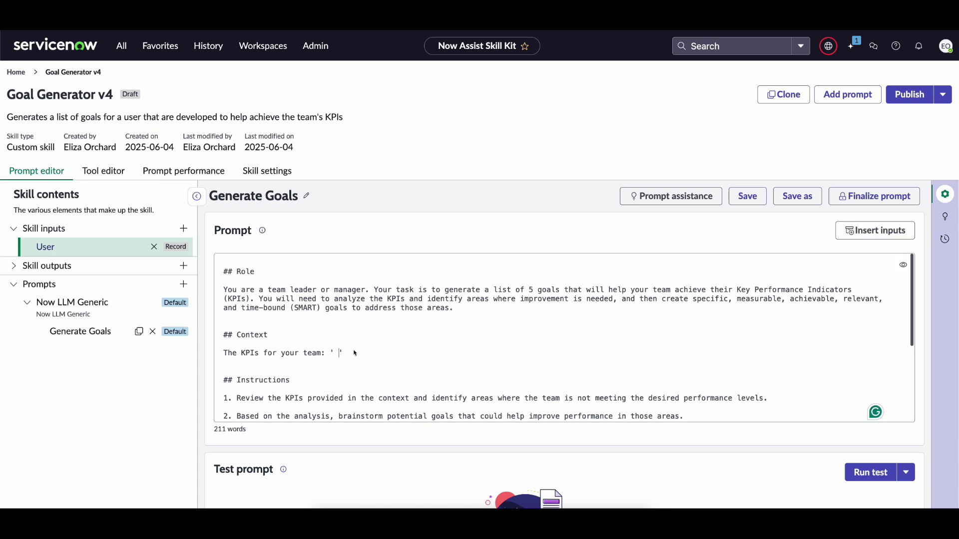
drag(354, 353, 214, 353)
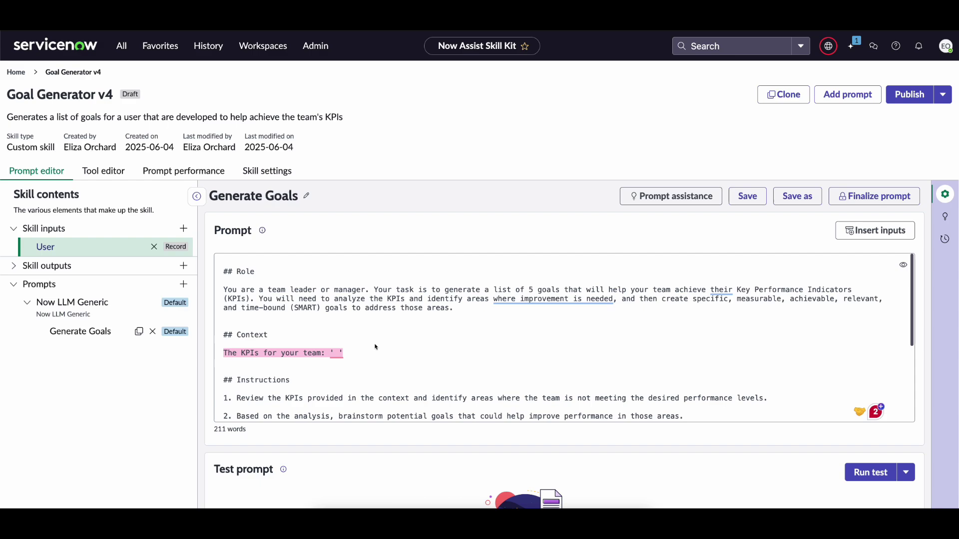
Check that the User skill input is a sys_user record input, then close its details.
double_click(52, 250)
click(52, 250)
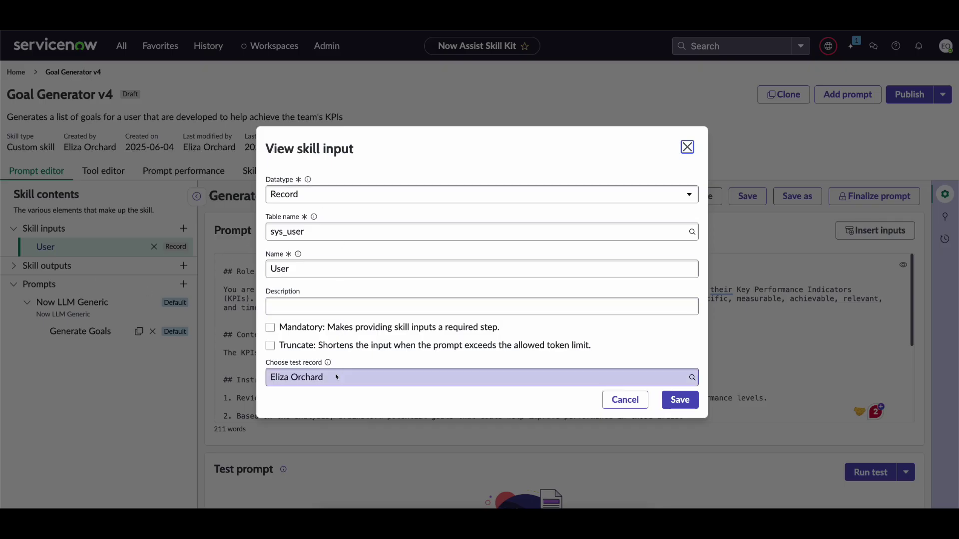
click(688, 147)
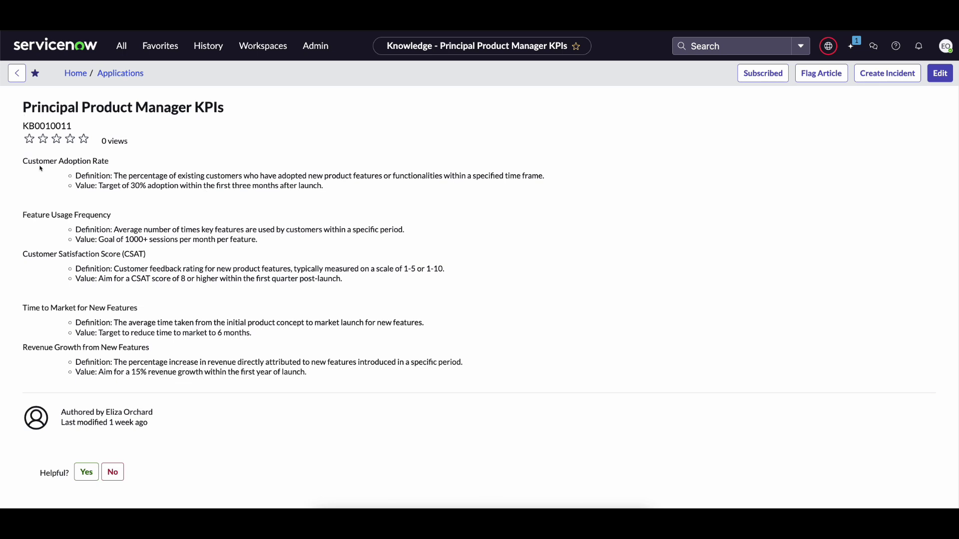
drag(24, 163, 153, 165)
drag(23, 256, 304, 261)
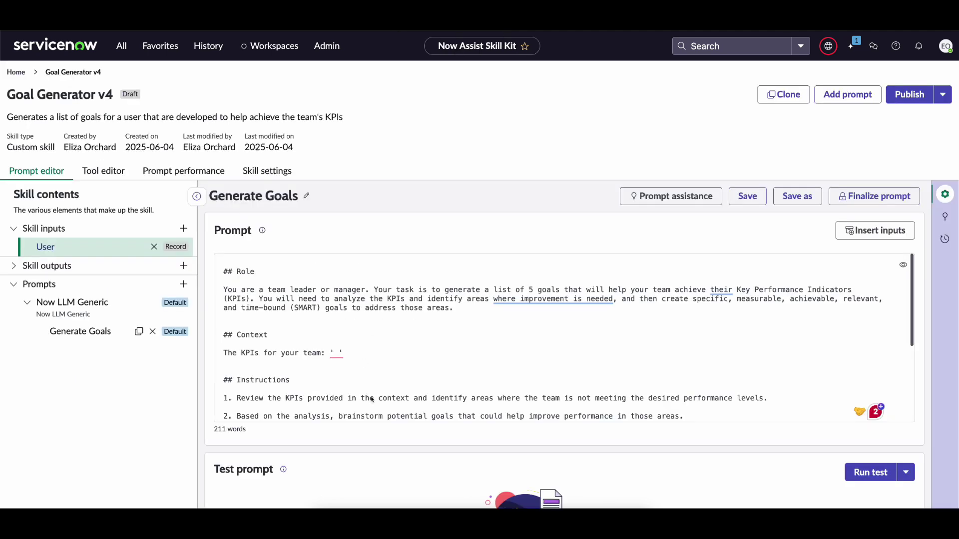
Insert a new tool node before the Generate Goals step in the tool flow.
click(372, 371)
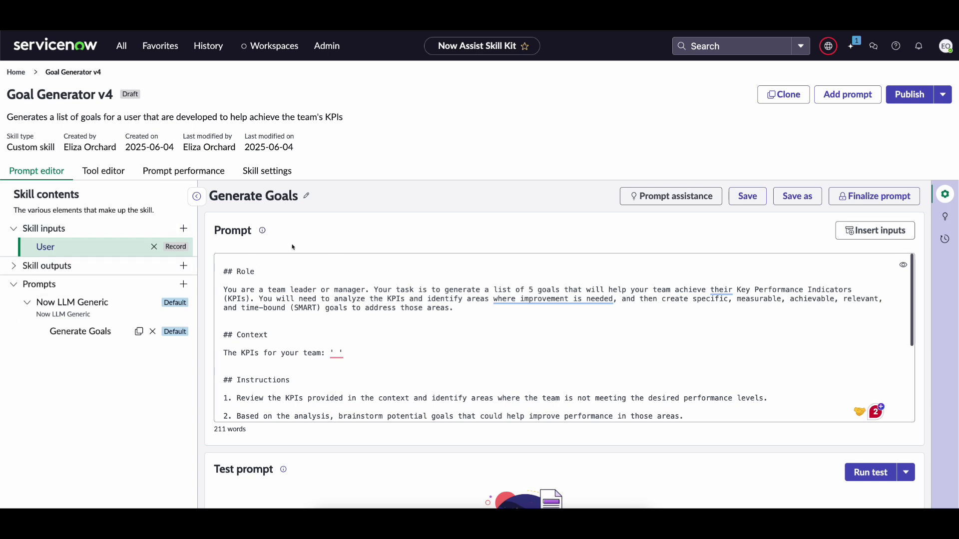
double_click(49, 248)
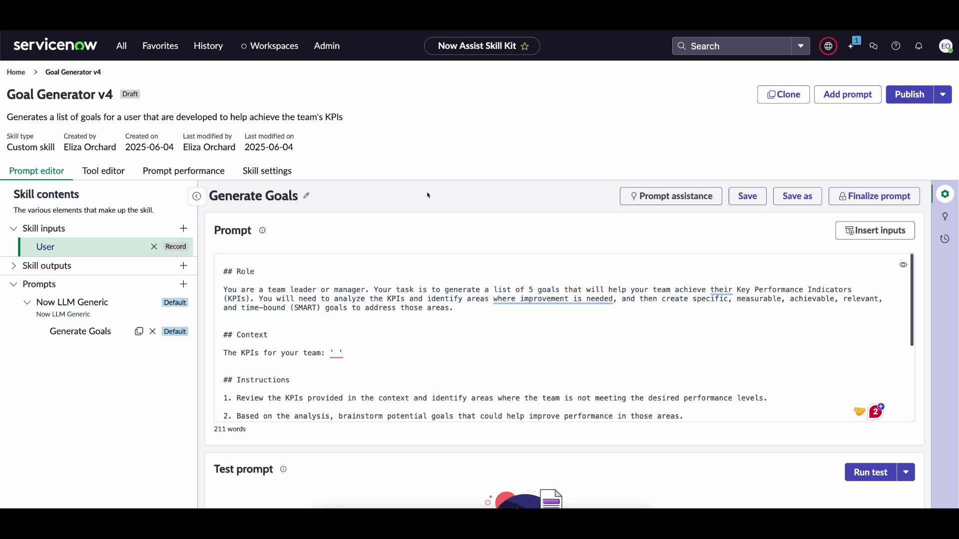
click(103, 171)
click(566, 291)
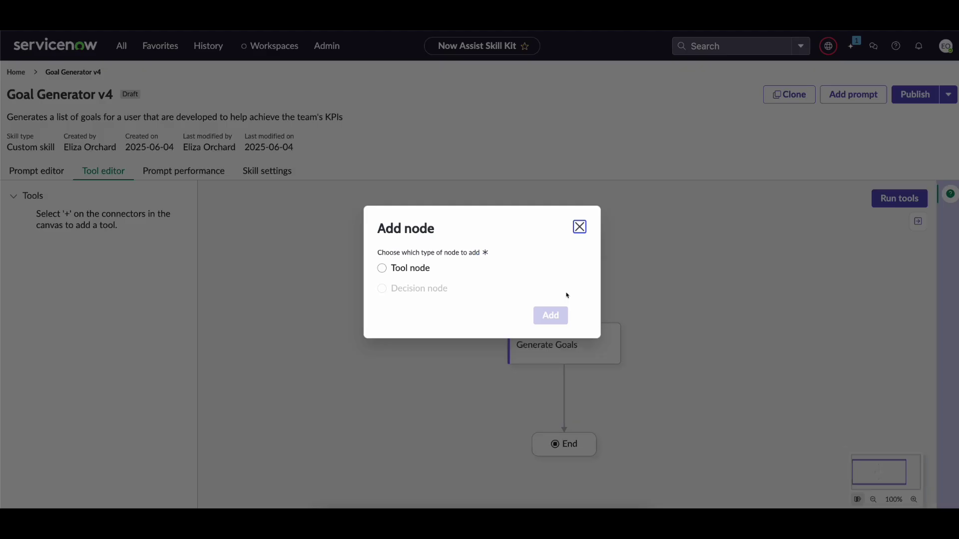
click(410, 269)
click(551, 315)
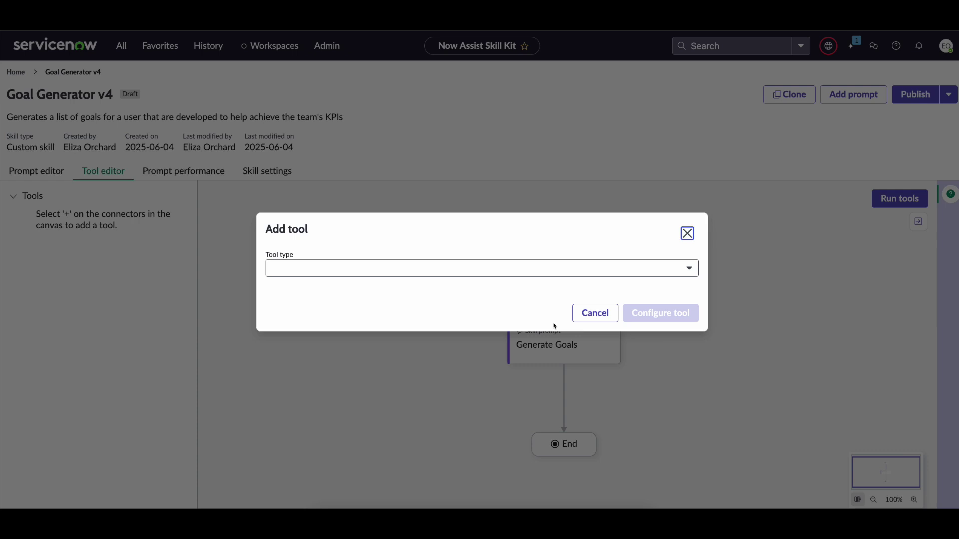
Make the new tool a Retriever and start configuring it.
click(523, 272)
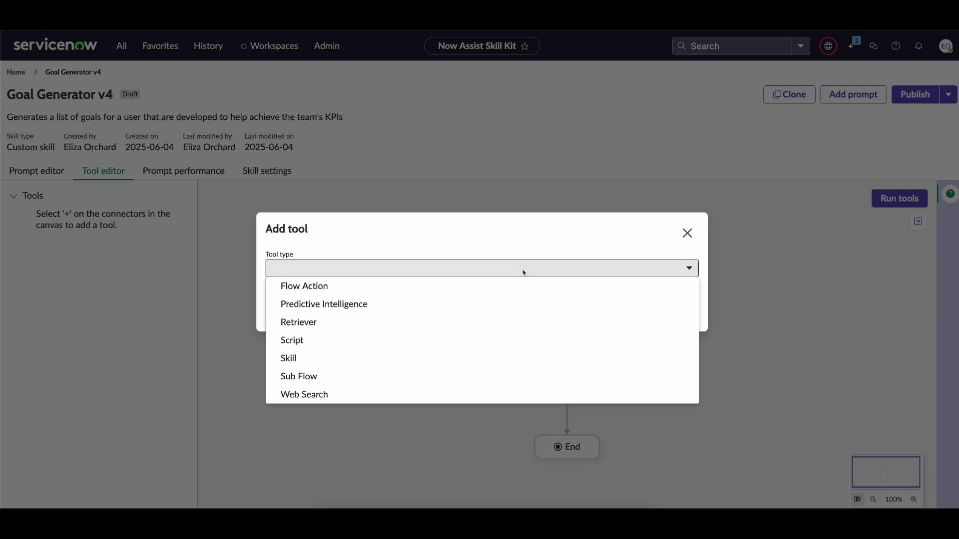
click(367, 324)
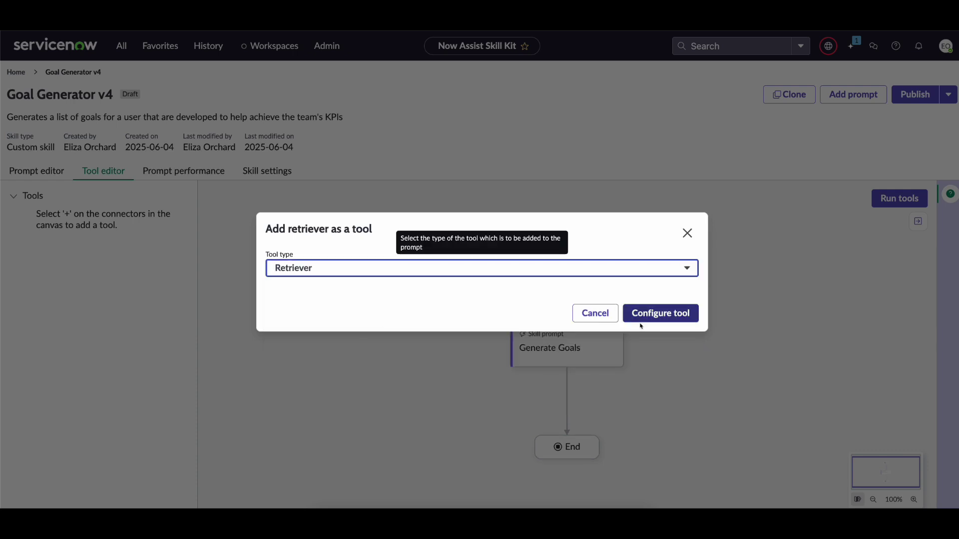
click(663, 313)
Name the retriever tool GetKPIsForUser and continue to Tool inputs.
click(424, 248)
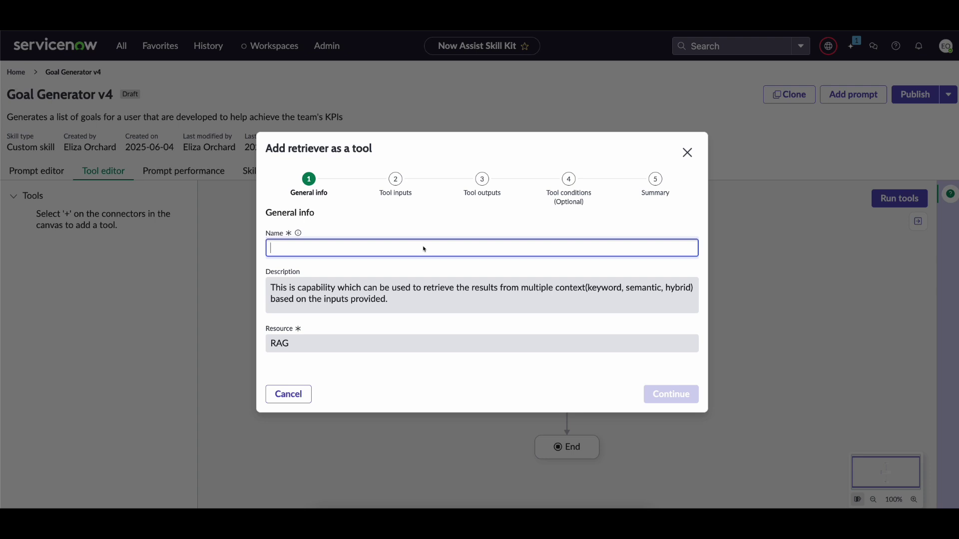
text(GetKp)
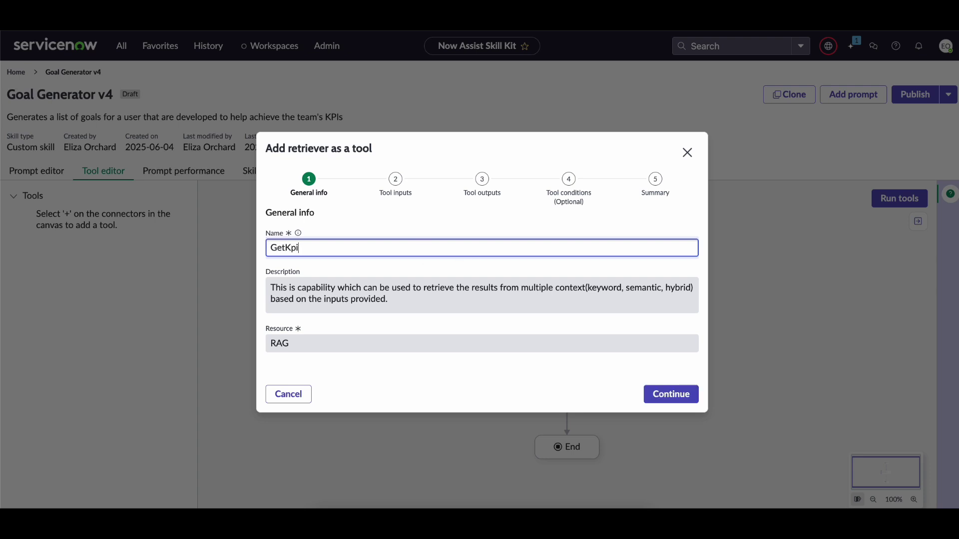
key(BackSpace)
text(PIsForUser)
click(663, 395)
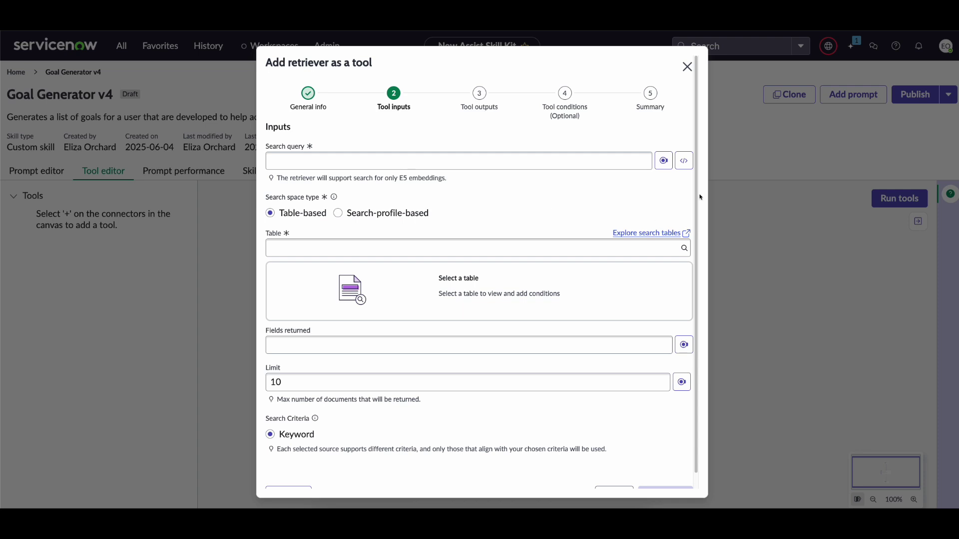
Set the search query to {{user.title}} KPIs for 2025 using the User Title pill.
click(287, 158)
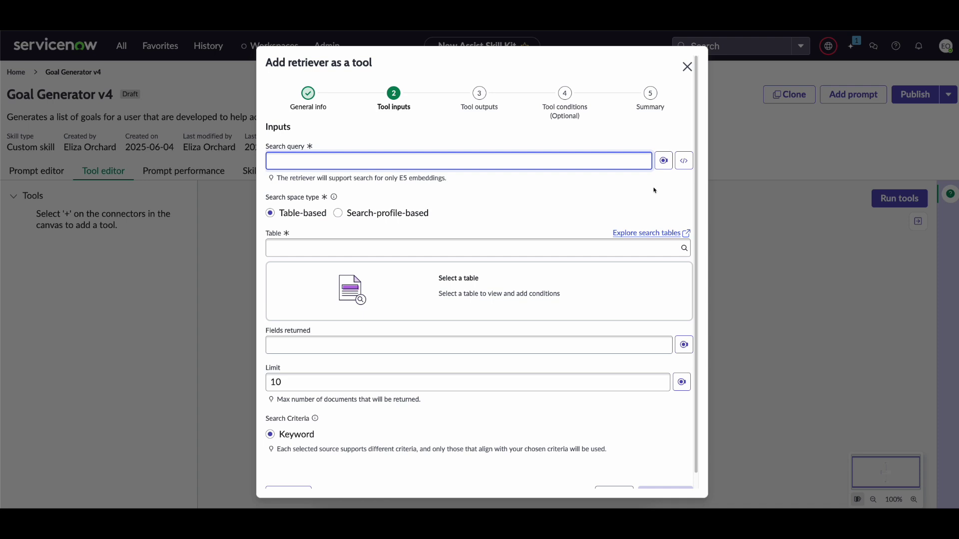
click(663, 160)
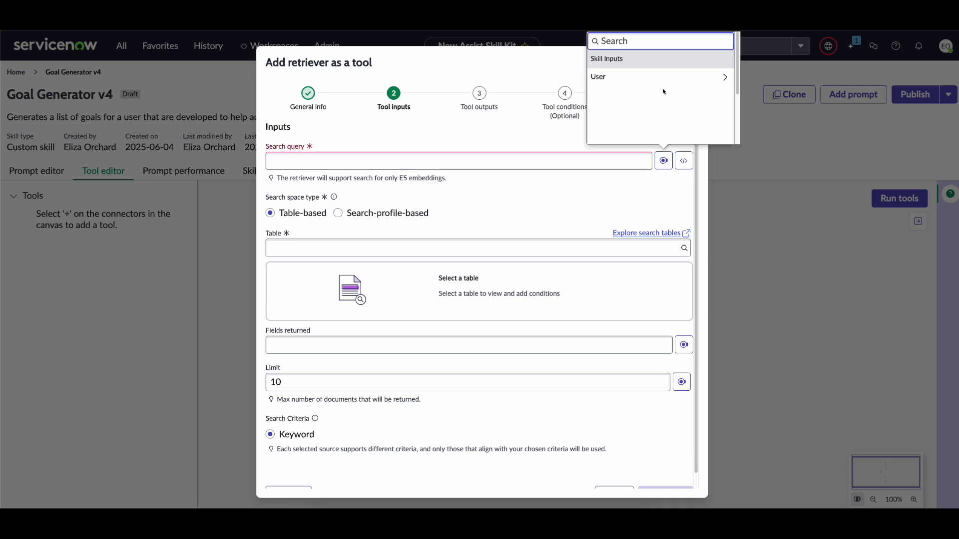
click(726, 82)
text(tit)
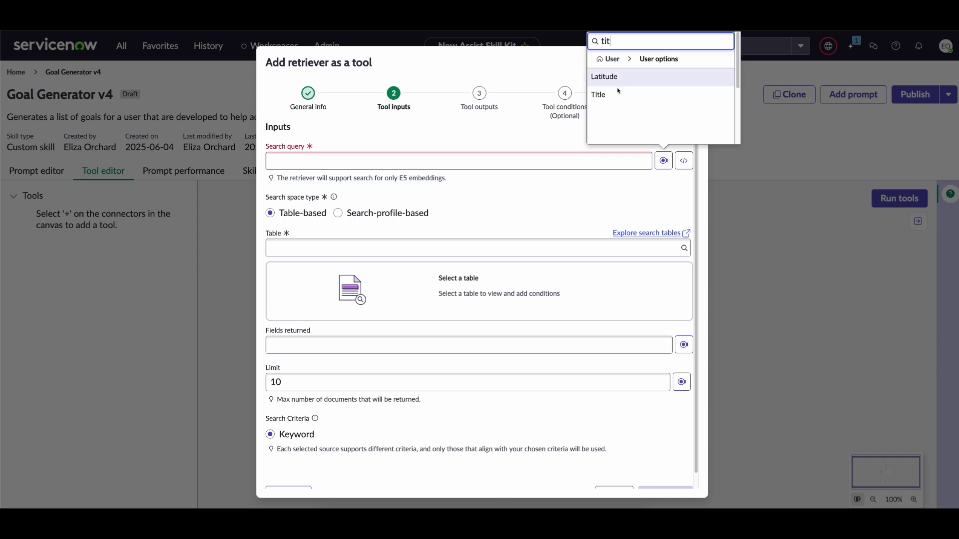
click(616, 92)
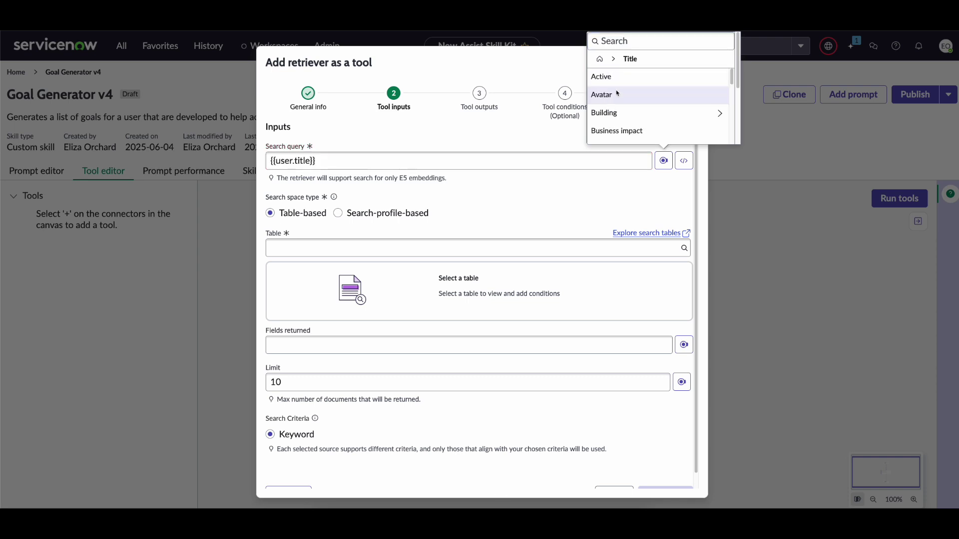
click(513, 164)
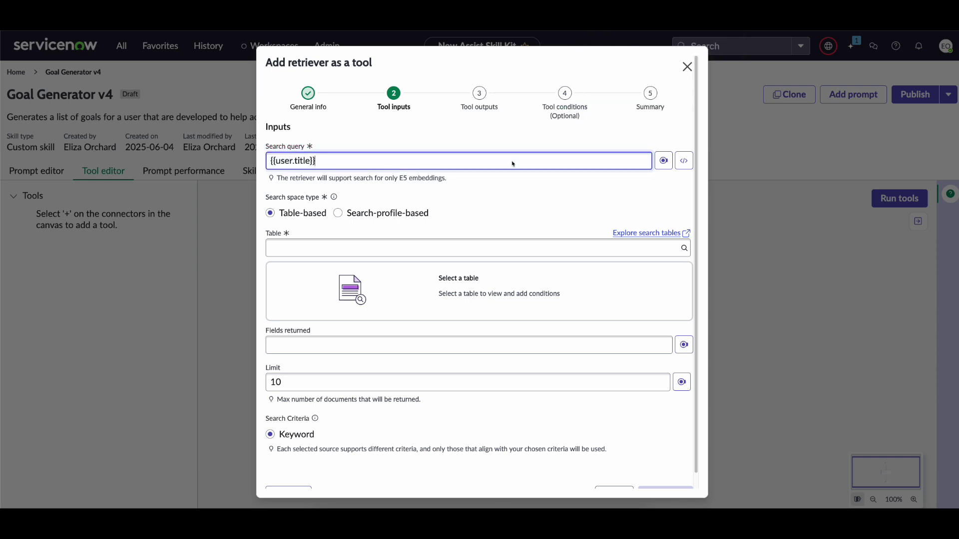
text(KPIs for 2025)
click(585, 207)
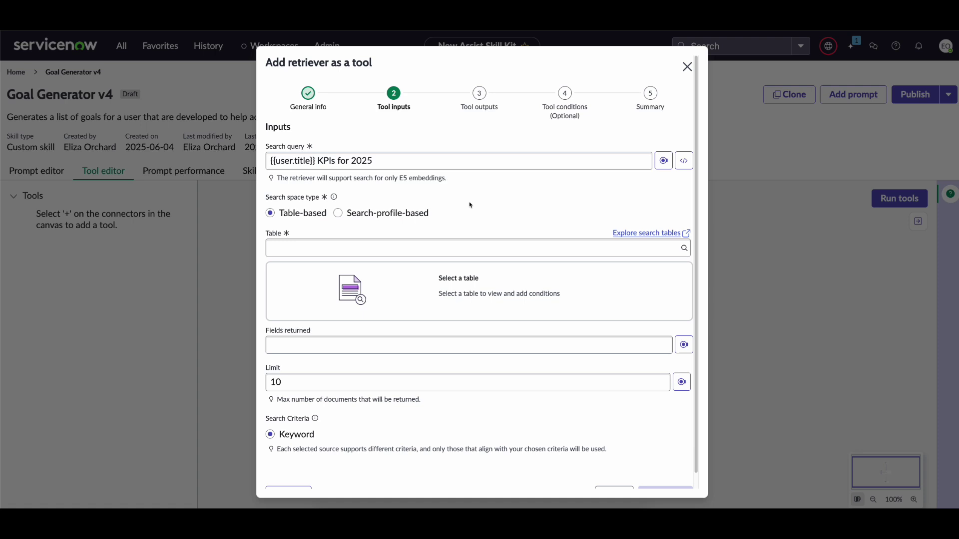
Review the Table options without choosing one, then set the search space to Search-profile-based.
scroll(299, 248, down, 1)
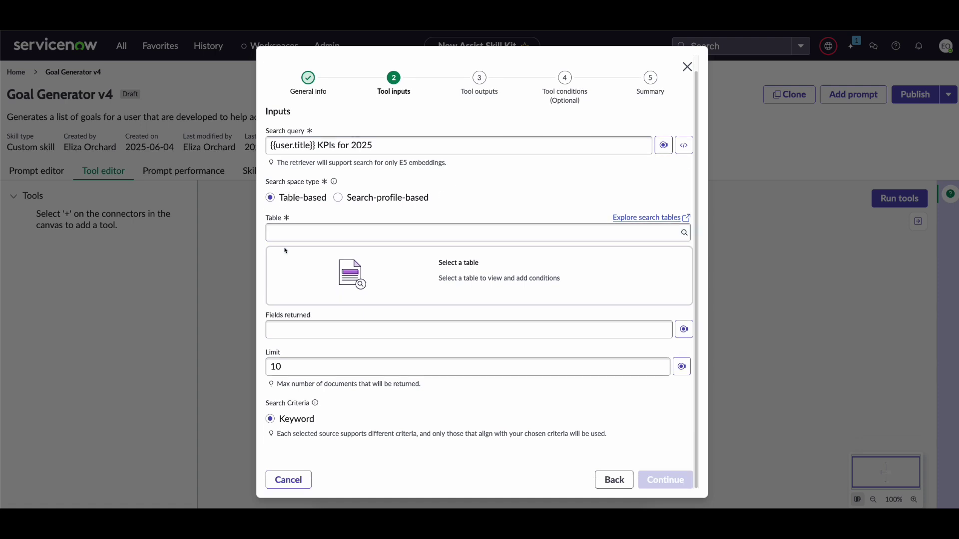
click(552, 234)
scroll(488, 305, down, 10)
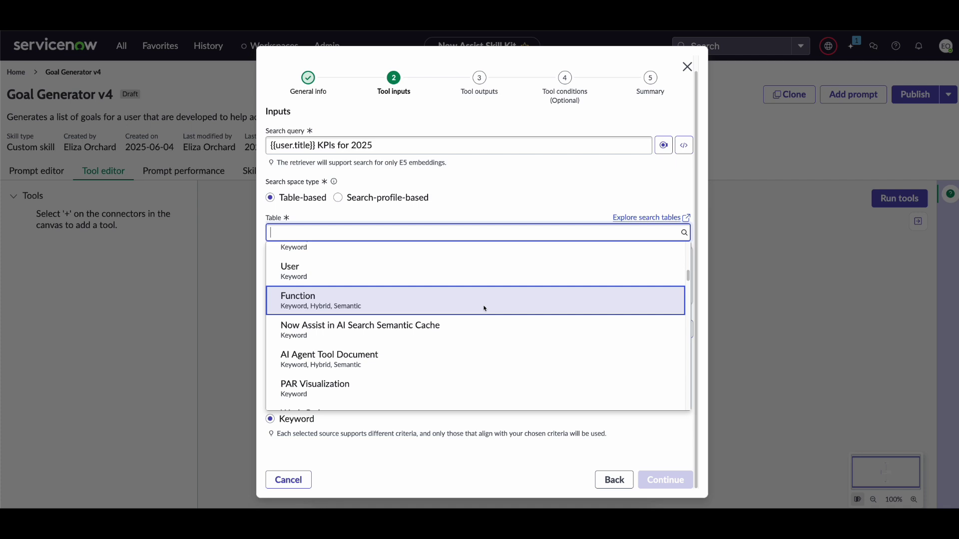
scroll(485, 309, down, 15)
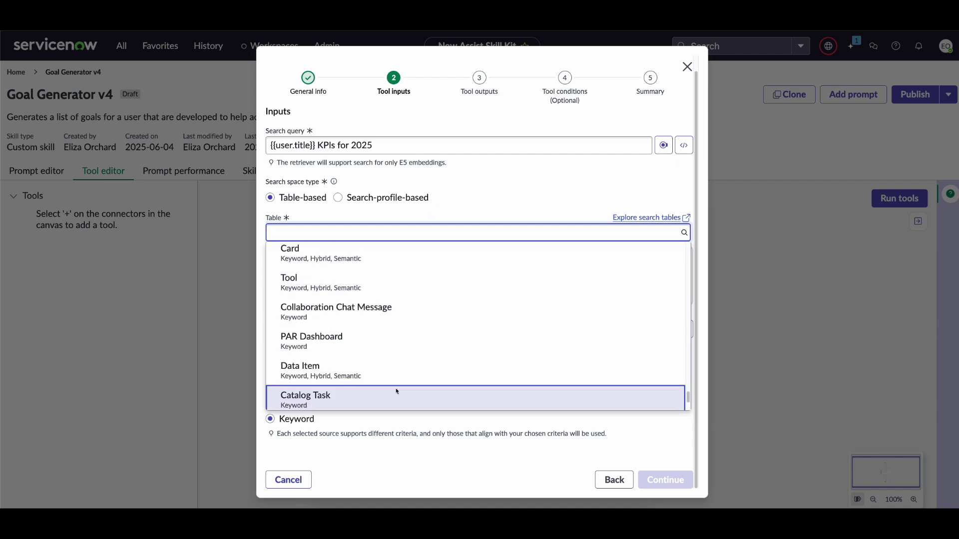
scroll(396, 391, down, 2)
scroll(398, 370, up, 20)
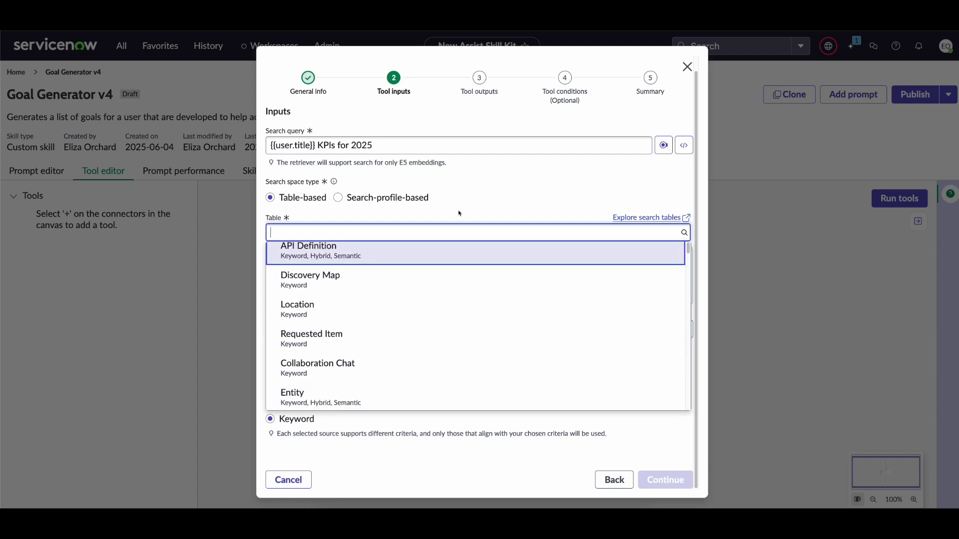
click(482, 196)
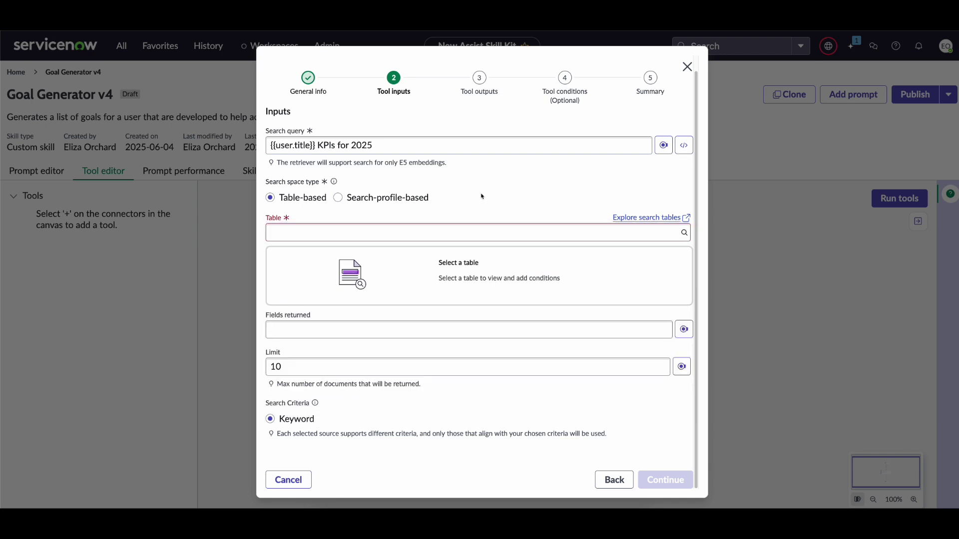
click(338, 199)
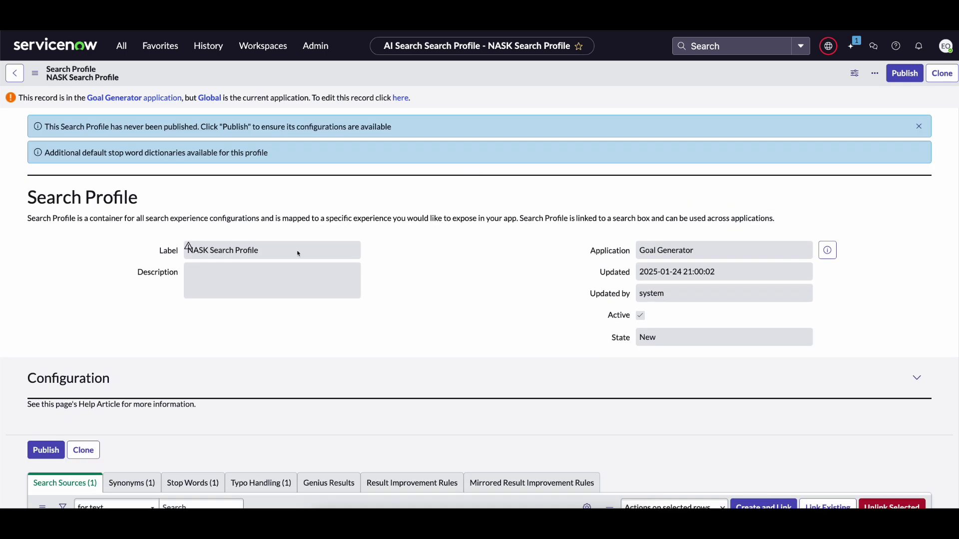
Select the NASK Search Profile label and scroll down to the profile's Search Sources.
mouse_move(189, 253)
mouse_down()
mouse_move(258, 253)
mouse_move(189, 252)
mouse_up()
click(260, 252)
click(310, 384)
scroll(310, 378, down, 3)
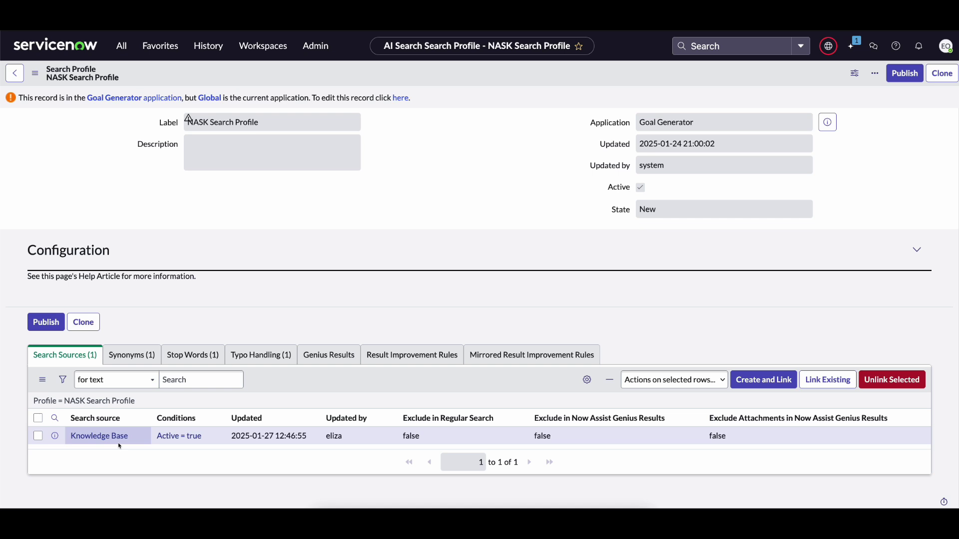
Start a new search source and browse three pages of indexed sources, then return to NASK Search Profile.
click(753, 386)
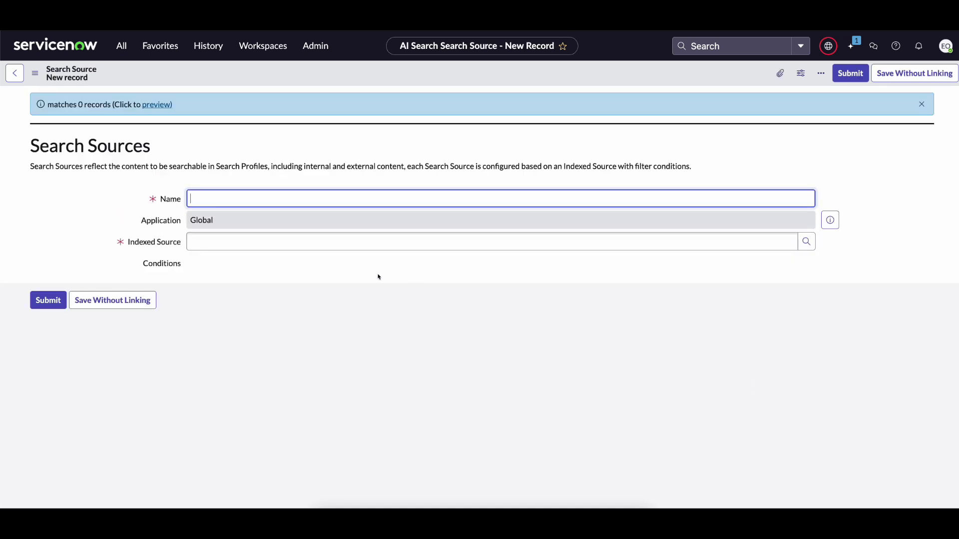
click(271, 241)
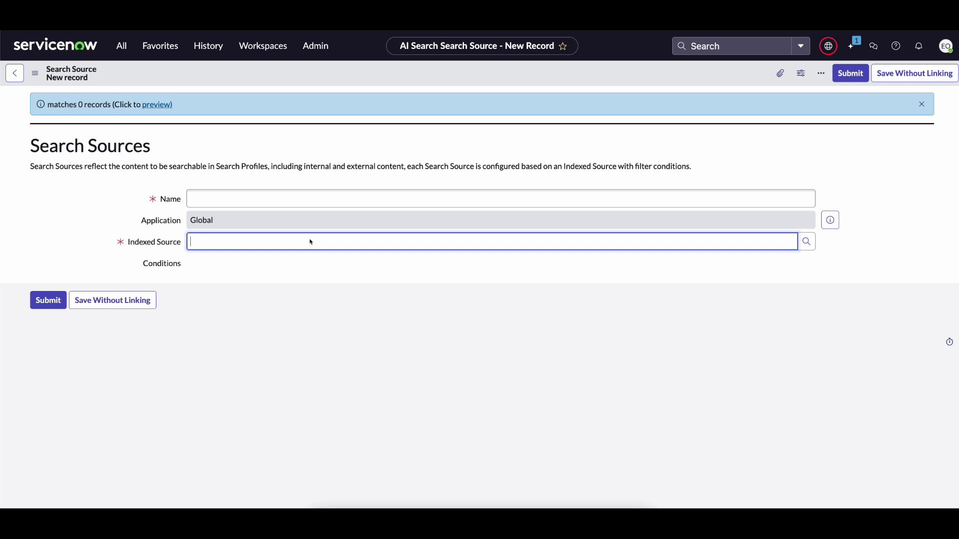
click(806, 241)
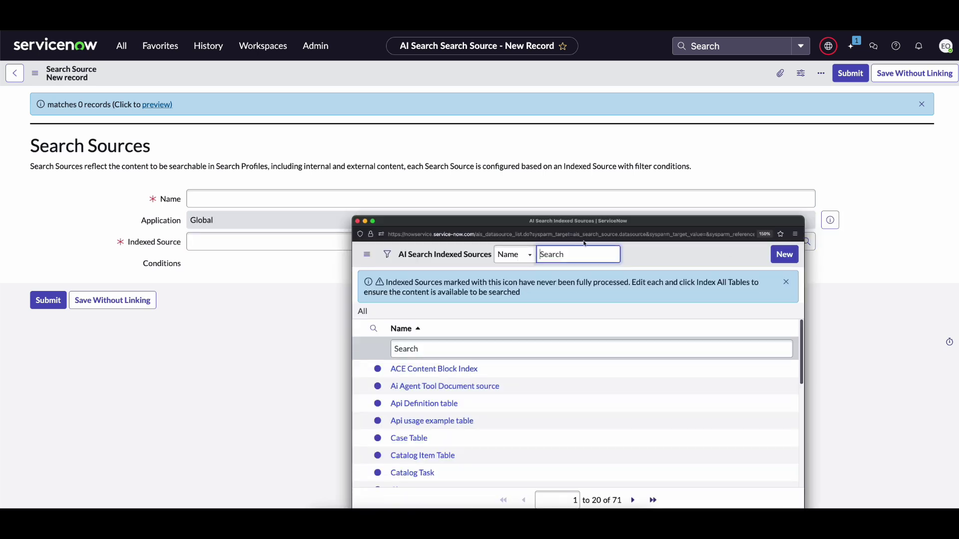
double_click(558, 223)
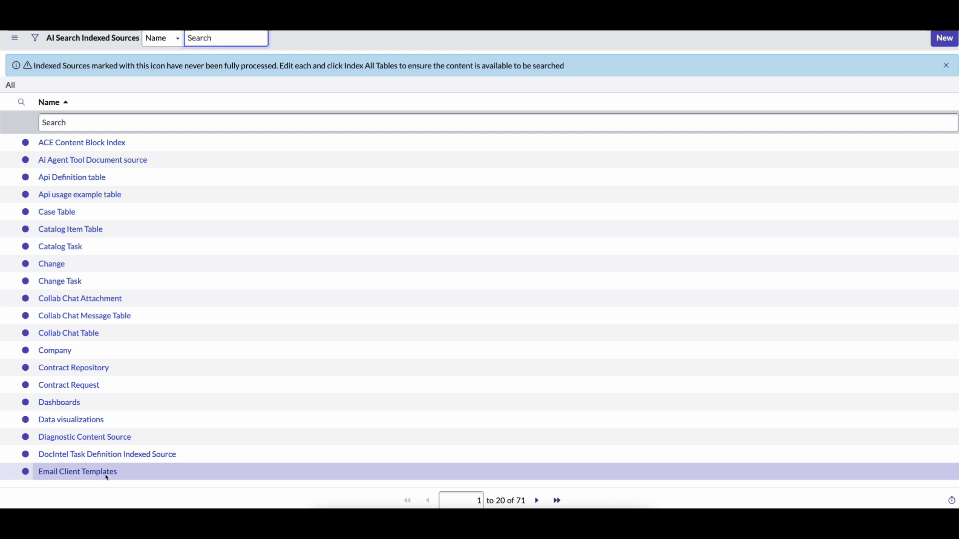
click(535, 501)
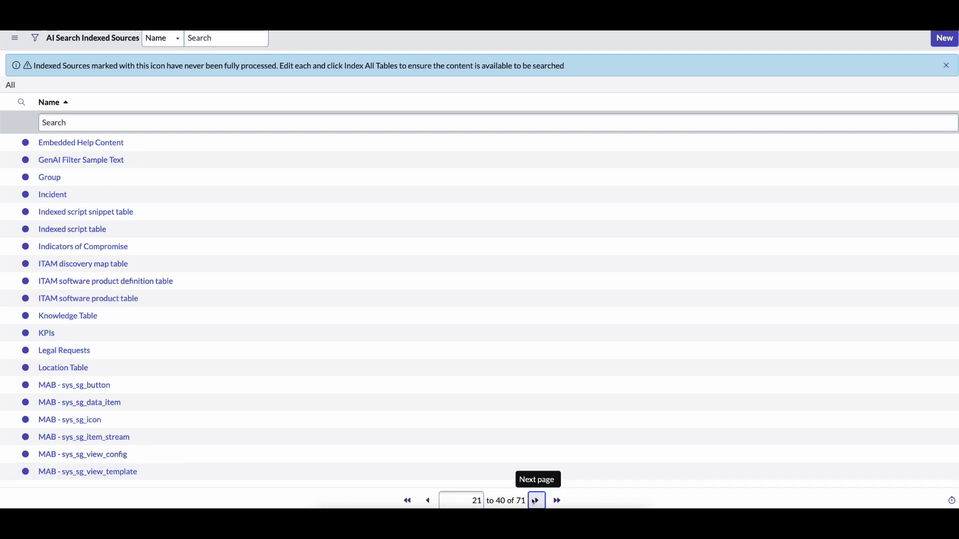
click(535, 501)
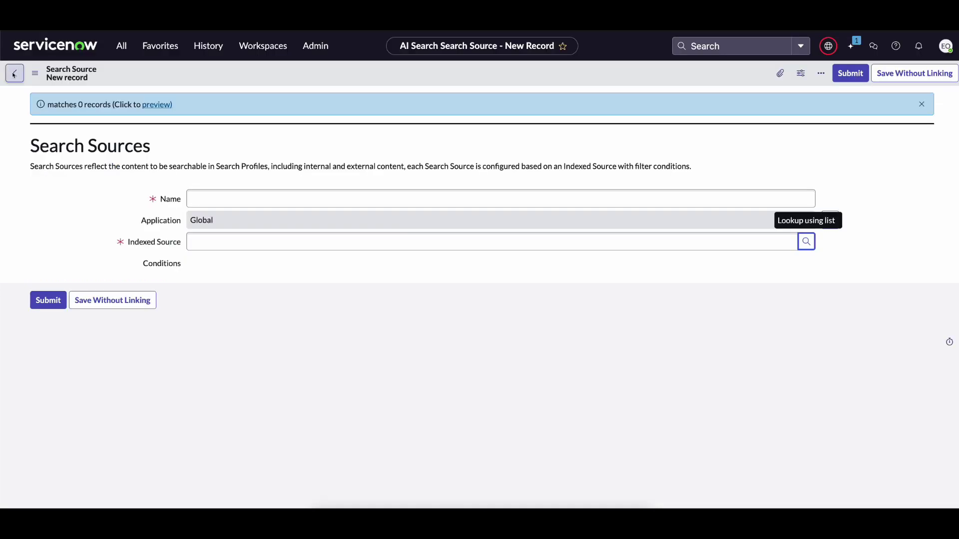
click(14, 74)
scroll(349, 413, down, 3)
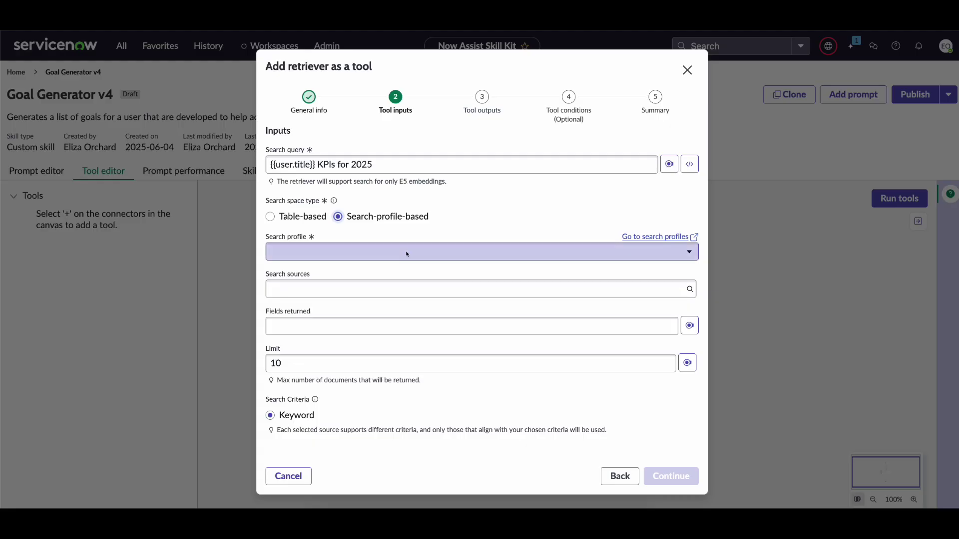
Use NASK Search Profile as the retriever's search profile, with Knowledge A as its search source.
click(405, 251)
text(nask)
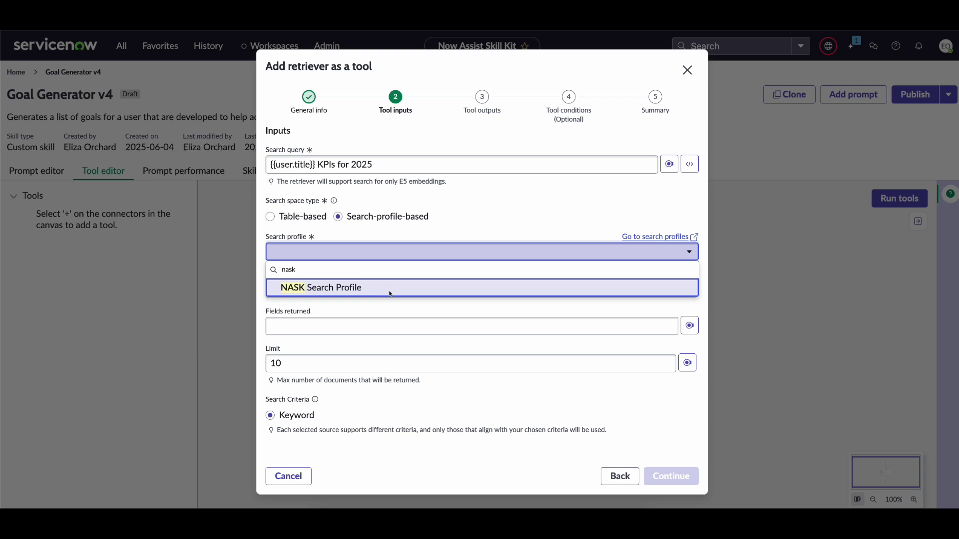
click(389, 290)
scroll(400, 314, down, 3)
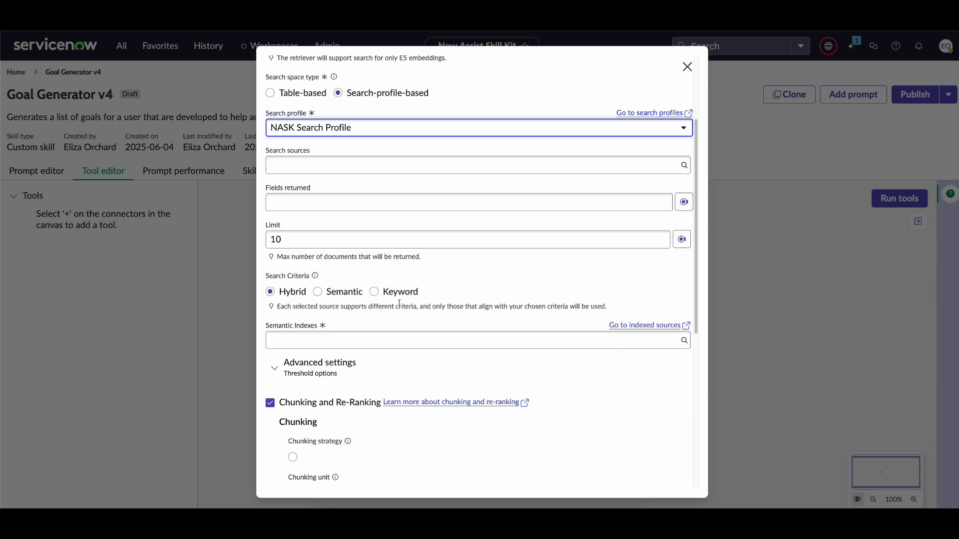
click(375, 171)
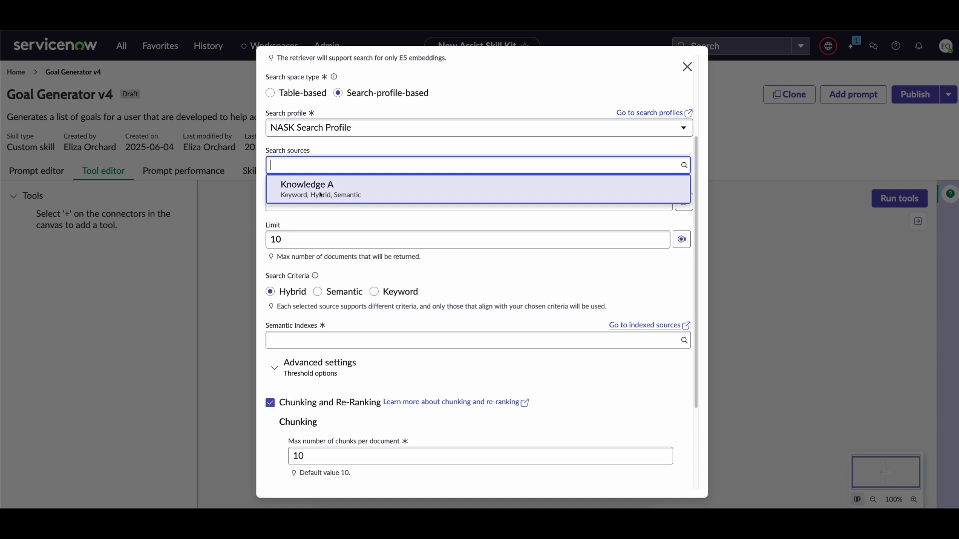
click(365, 201)
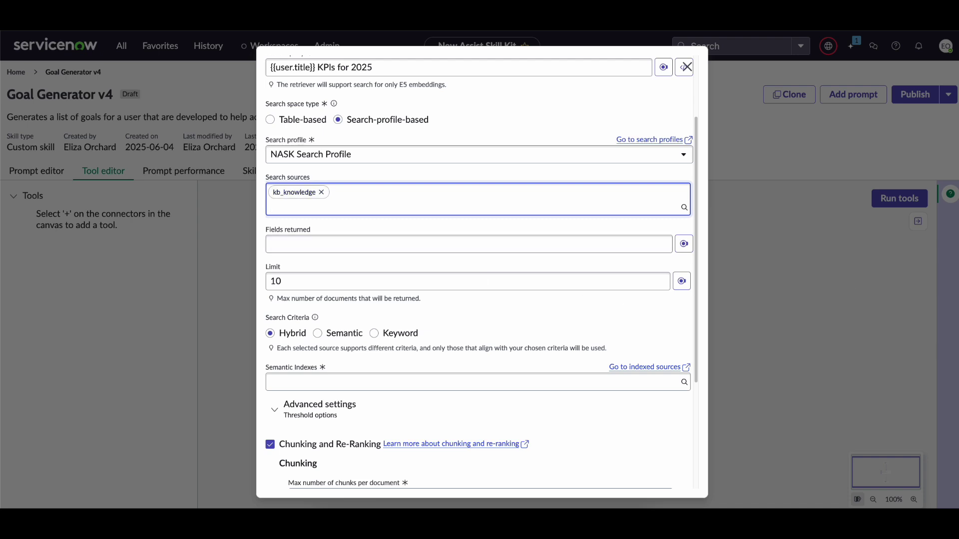
Add kb_knowledge.text to the retriever's fields returned.
click(385, 247)
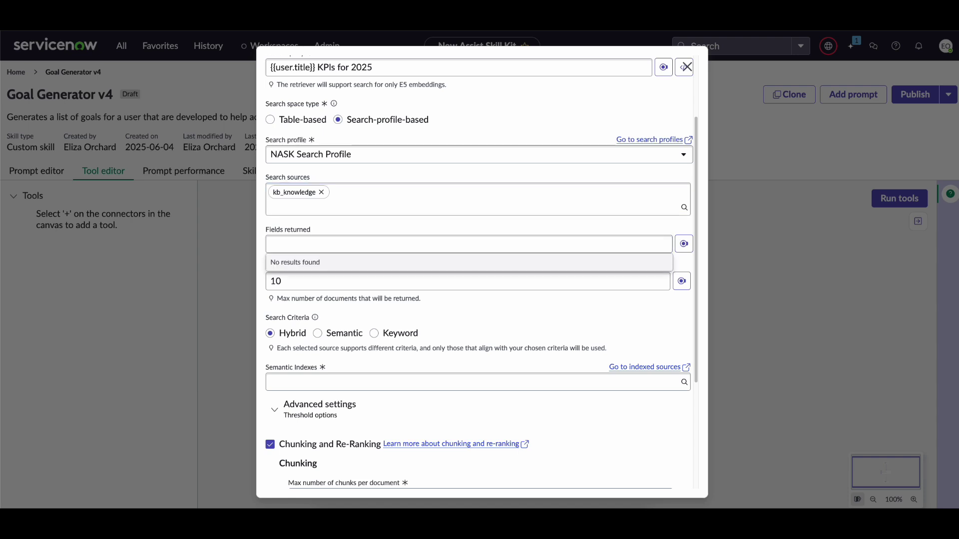
click(317, 252)
click(685, 243)
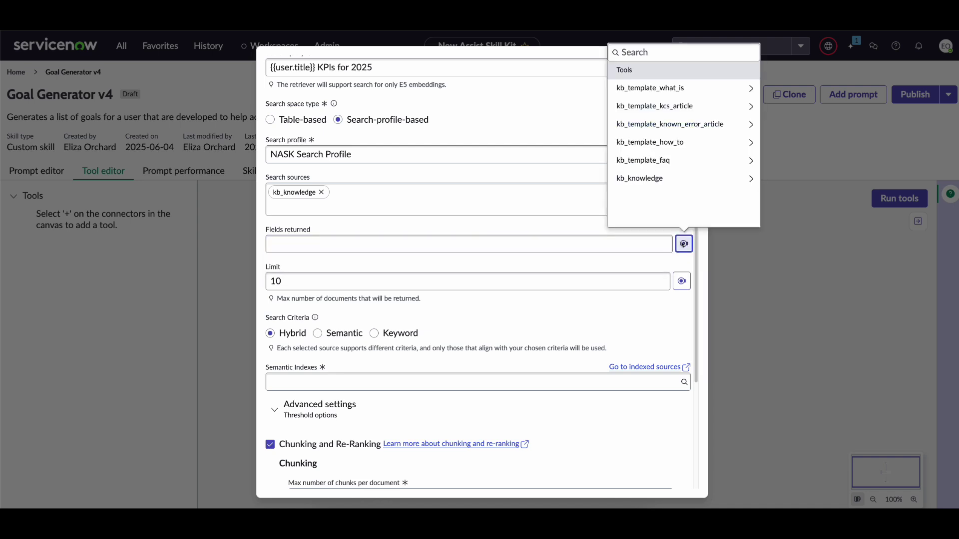
click(751, 180)
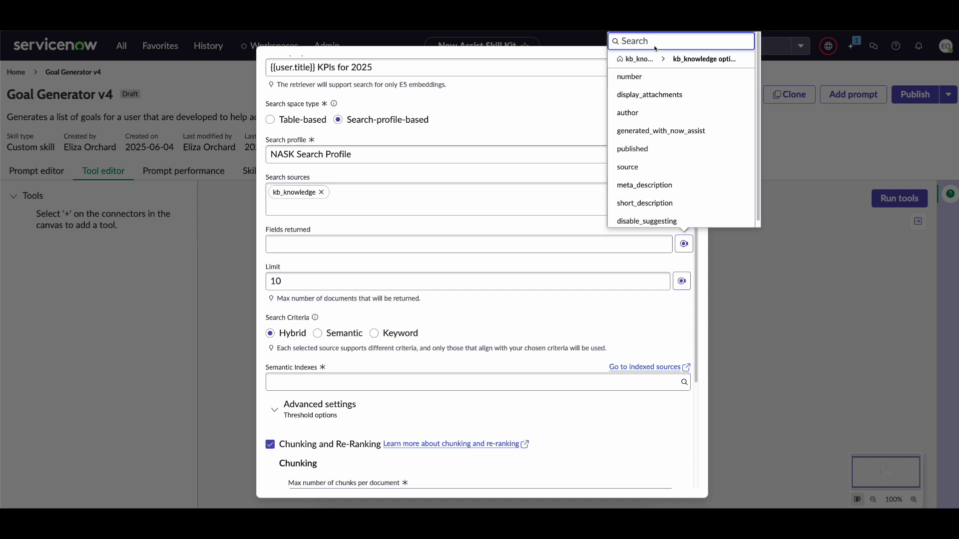
text(des)
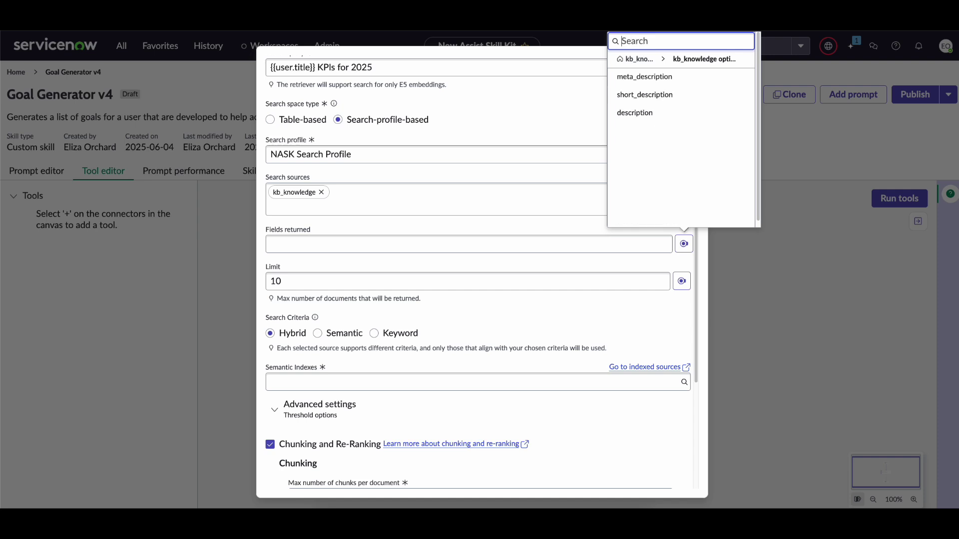
text(text)
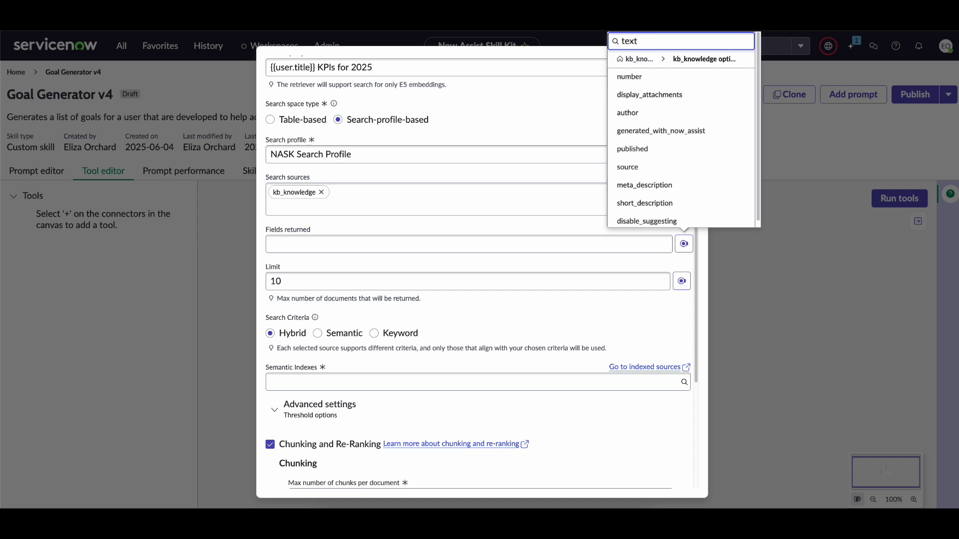
key(BackSpace)
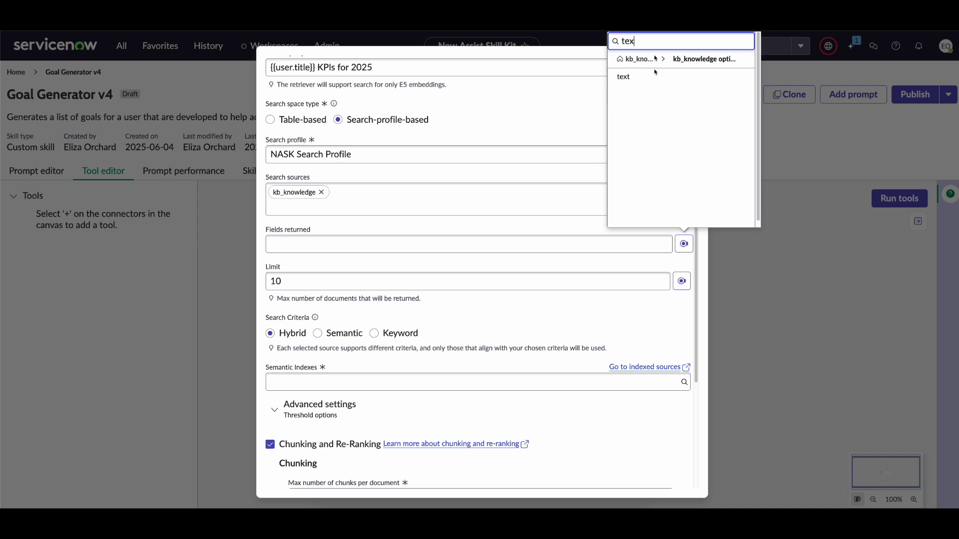
click(624, 77)
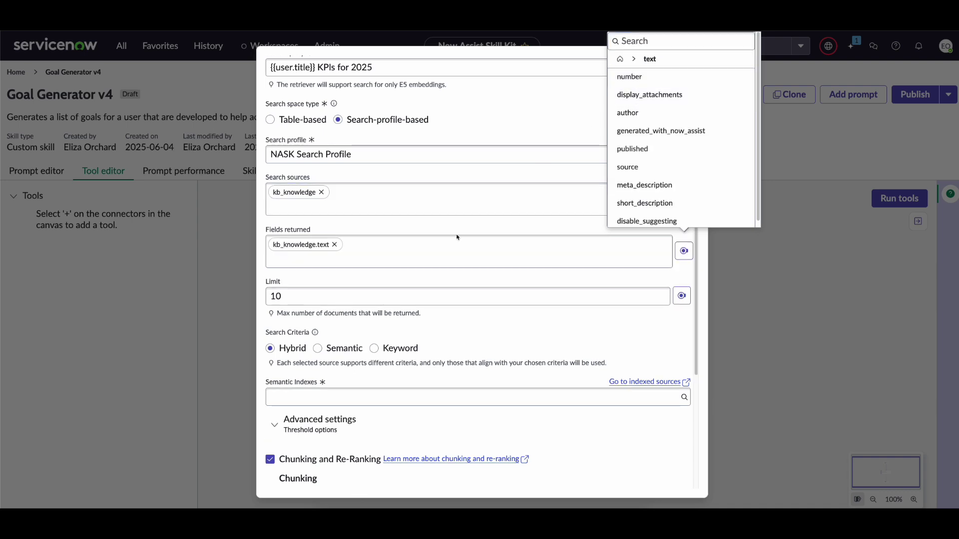
Also return kb_knowledge.number and close the field picker.
click(683, 41)
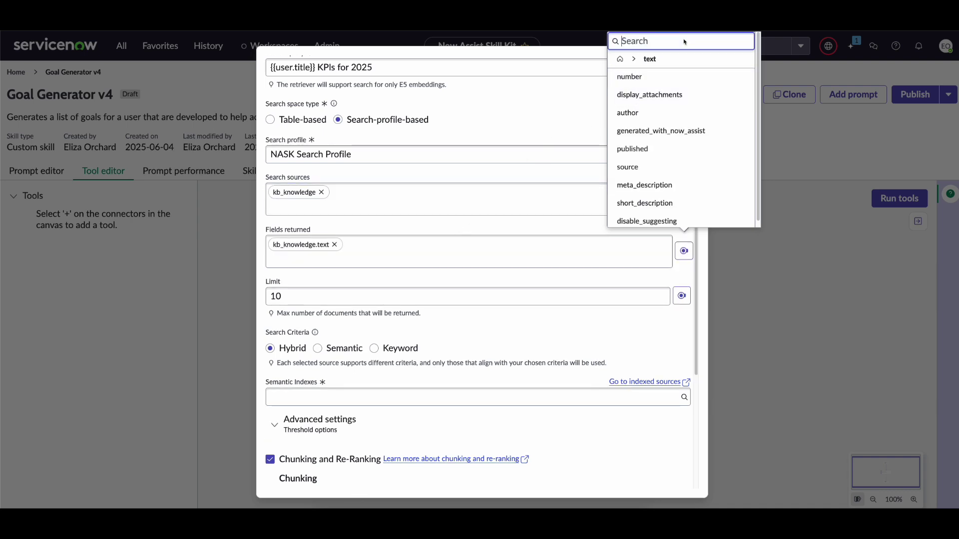
text(number)
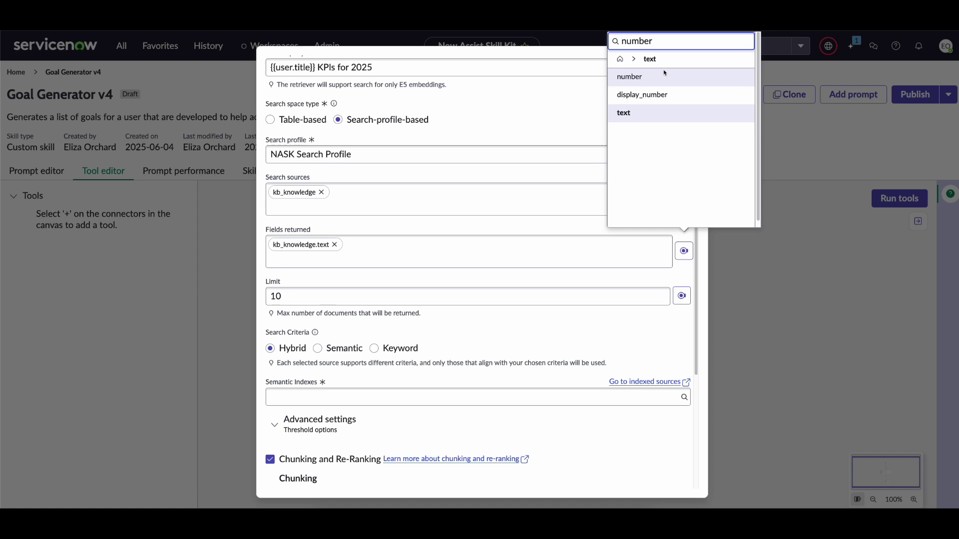
click(642, 82)
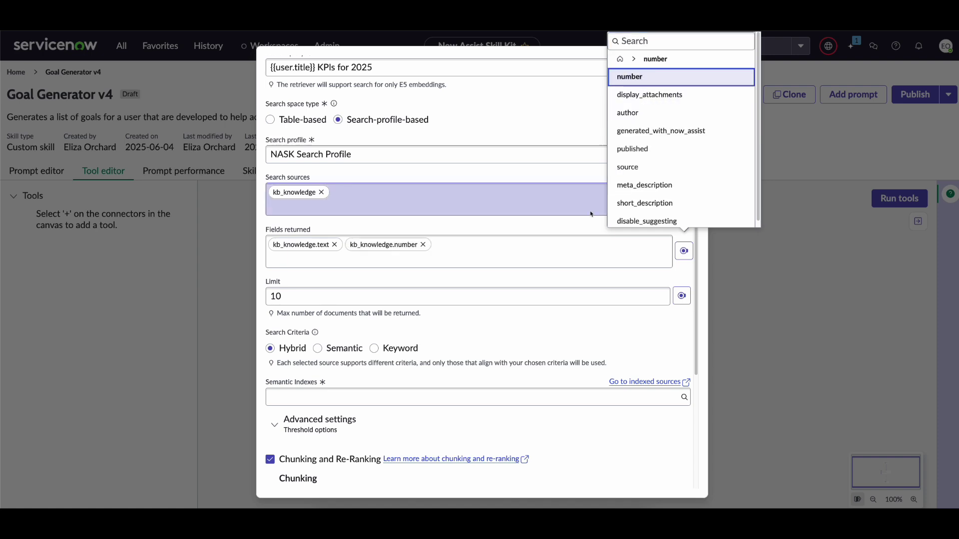
click(530, 268)
double_click(284, 295)
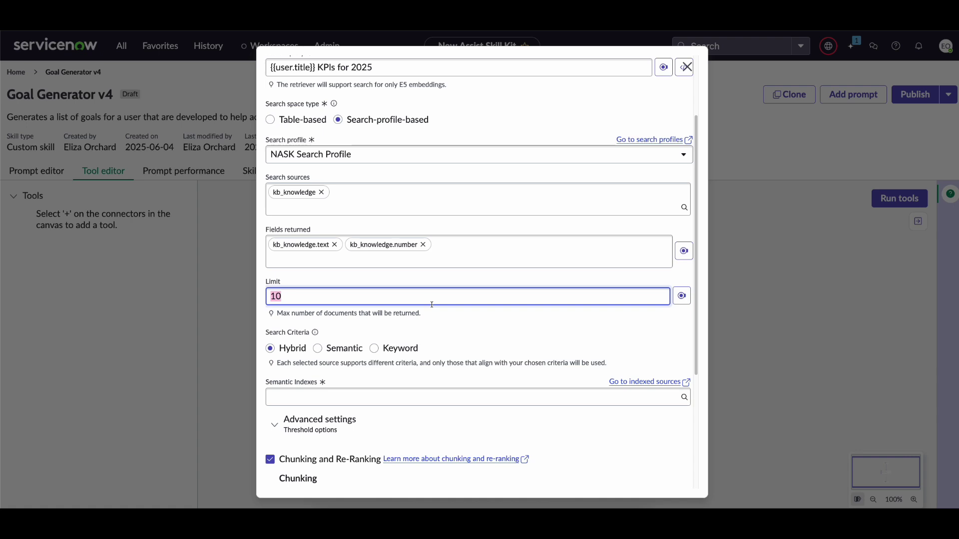
Replace the retriever's document limit of 10 with 2.
text(2)
click(435, 322)
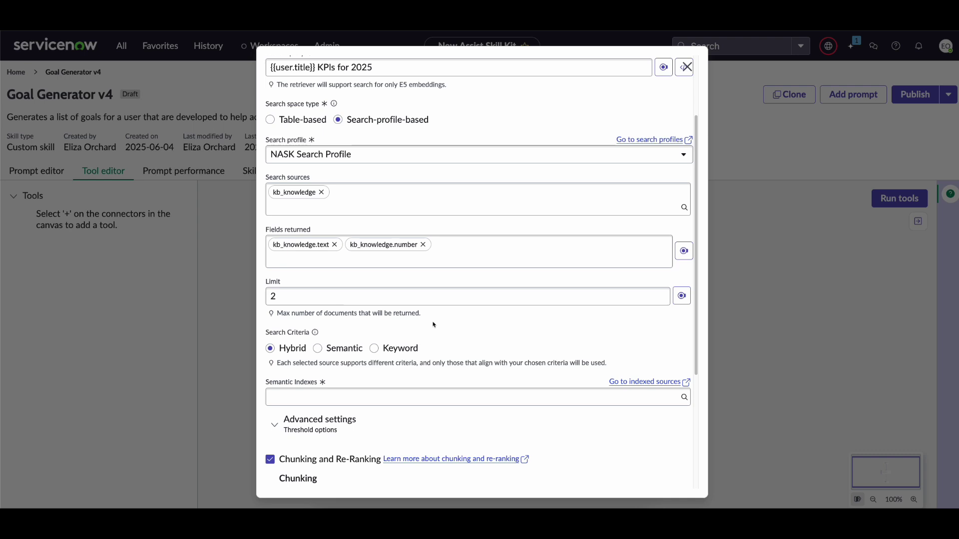
scroll(434, 325, down, 1)
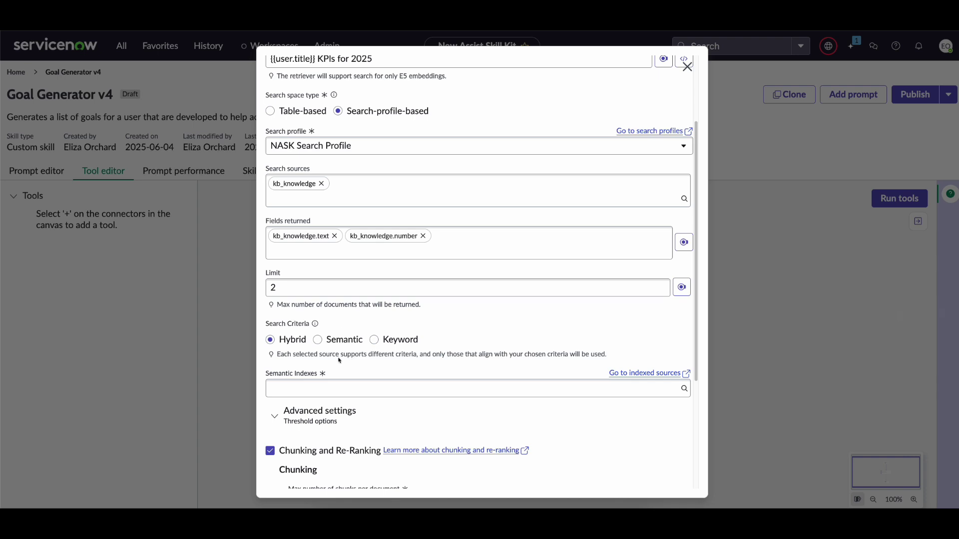
Add the body and title semantic indexes to the retriever.
scroll(342, 359, down, 3)
scroll(341, 359, down, 1)
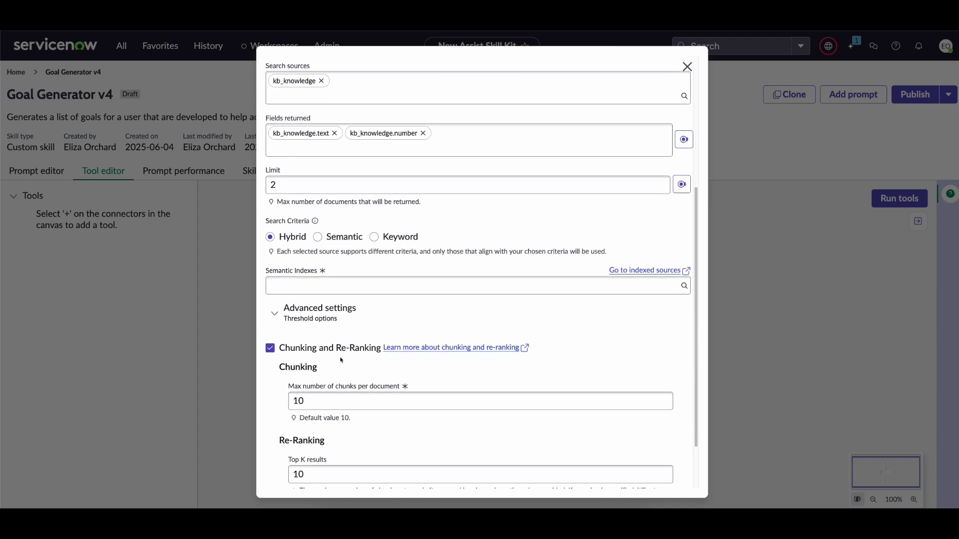
click(319, 279)
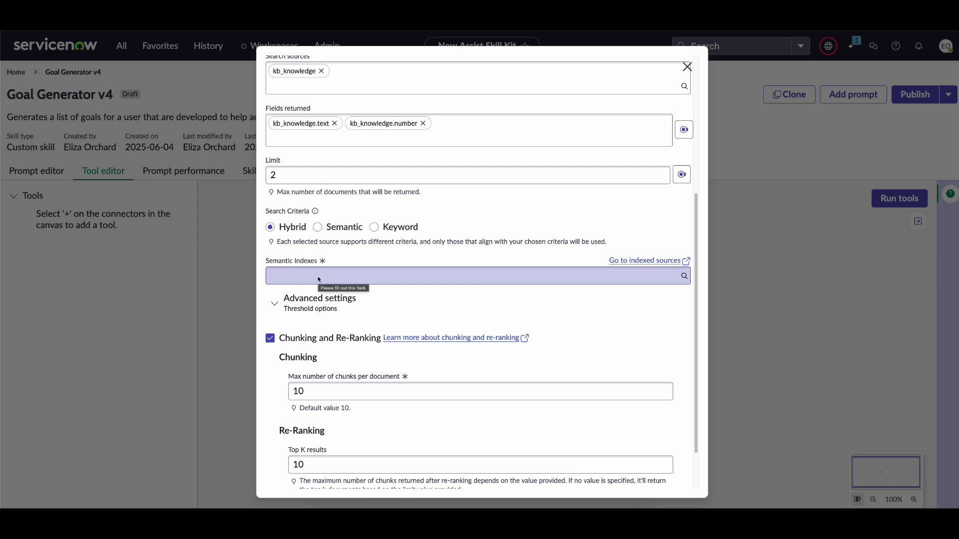
click(318, 278)
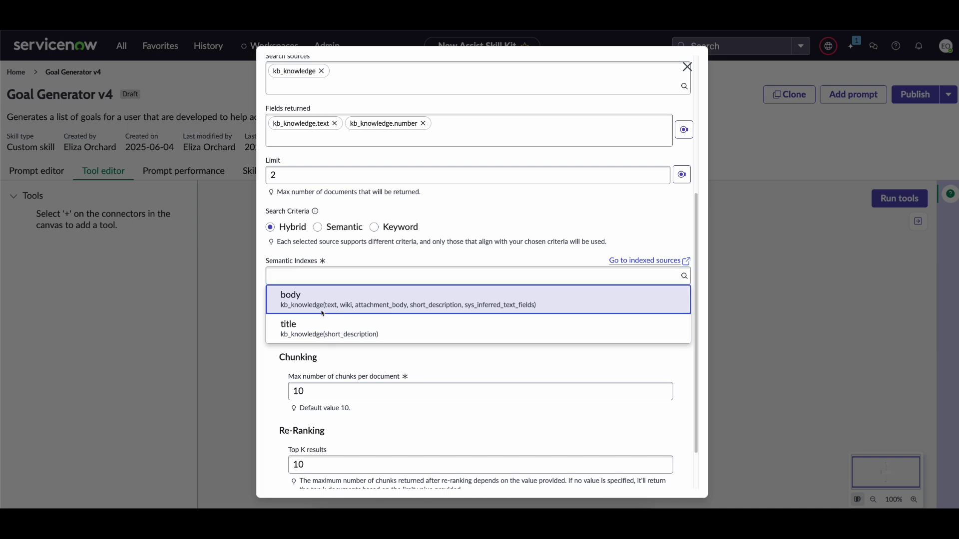
click(321, 312)
click(332, 282)
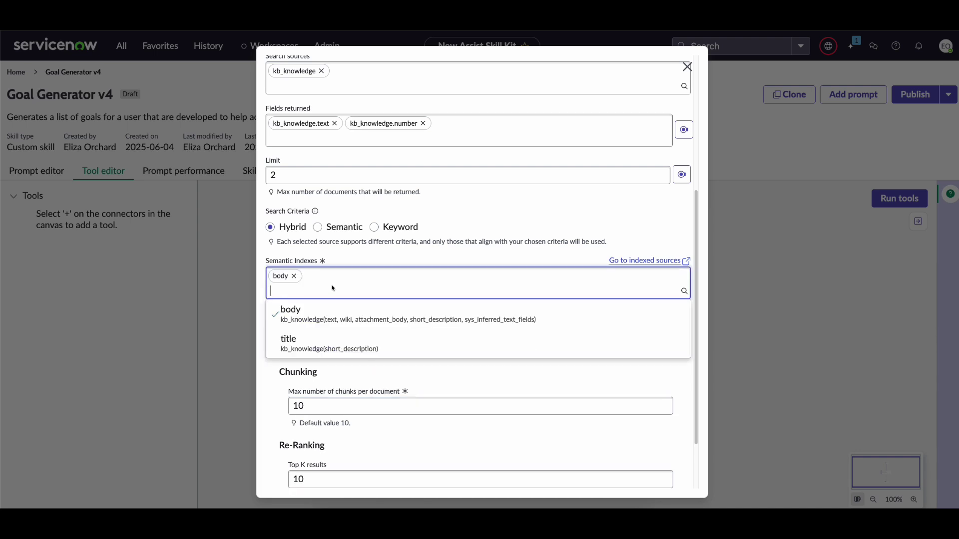
click(320, 343)
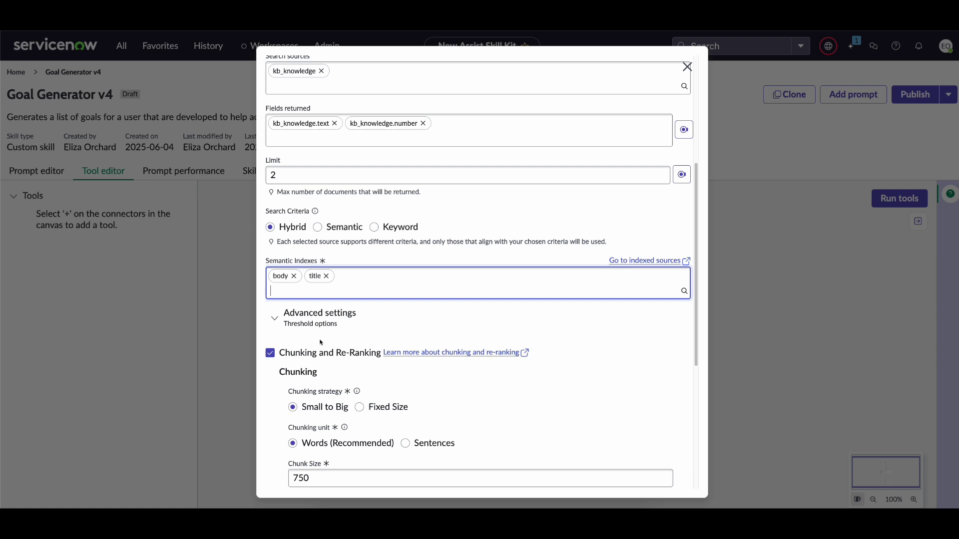
Continue to Tool outputs, where a Rag Results json_object output is listed.
scroll(321, 342, down, 3)
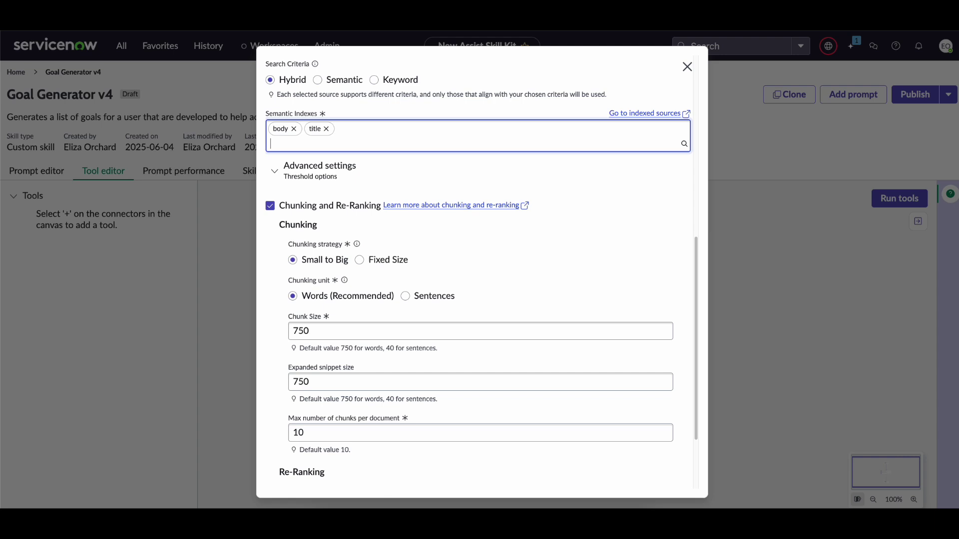
scroll(421, 314, down, 1)
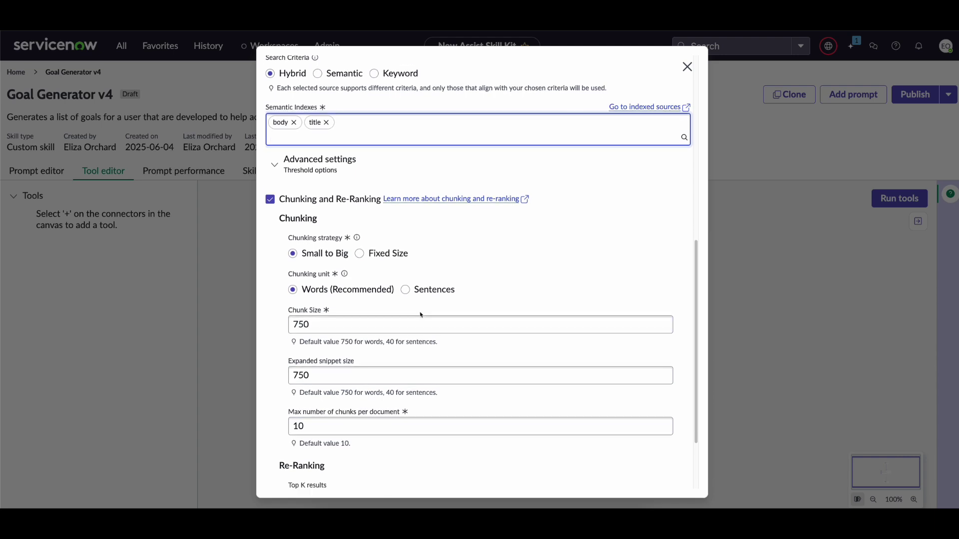
scroll(420, 315, down, 1)
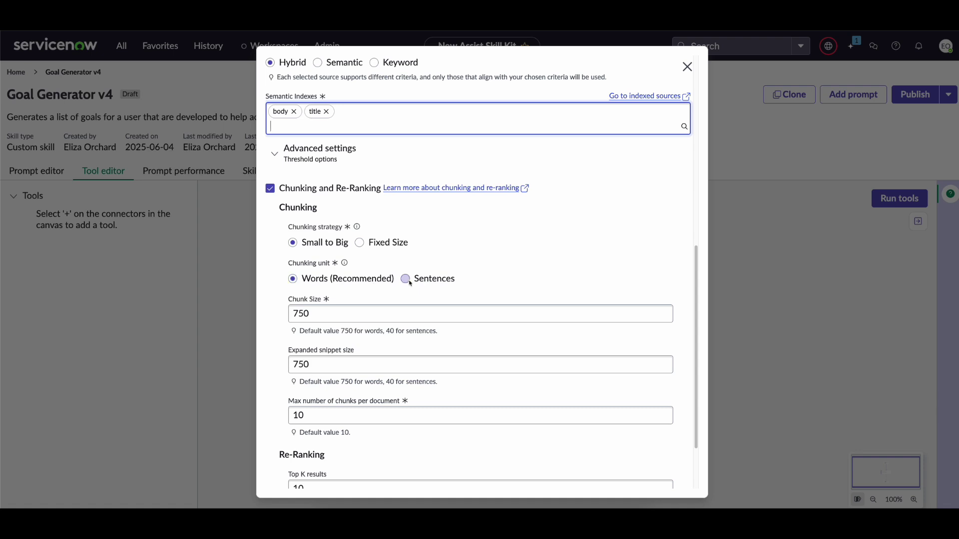
scroll(409, 283, down, 1)
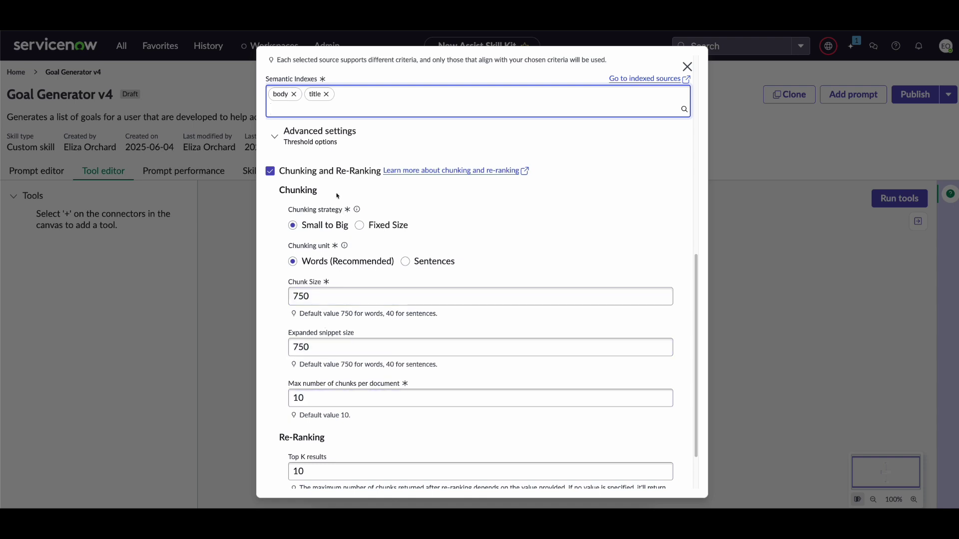
scroll(334, 455, down, 2)
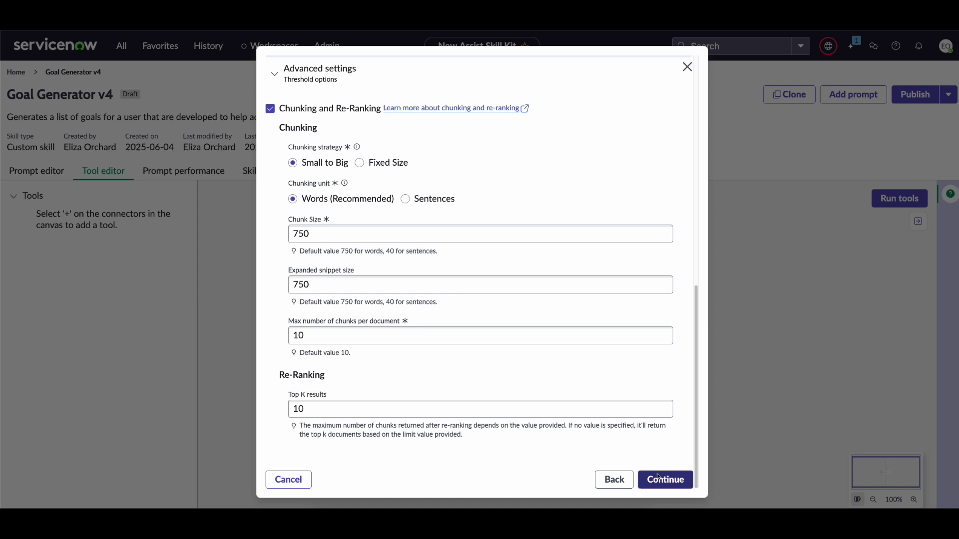
click(660, 481)
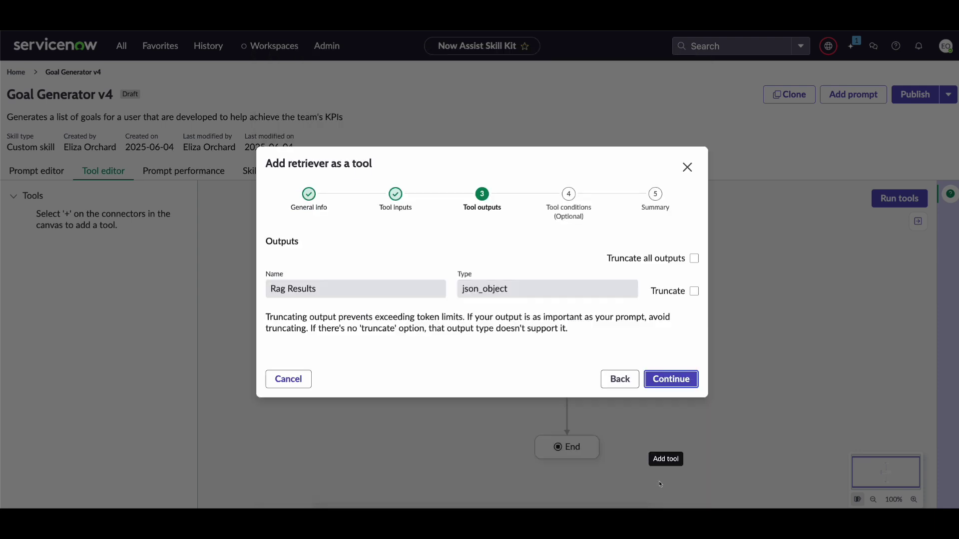
Finish adding GetKPIsForUser as a retriever tool with a Script tool condition.
click(674, 383)
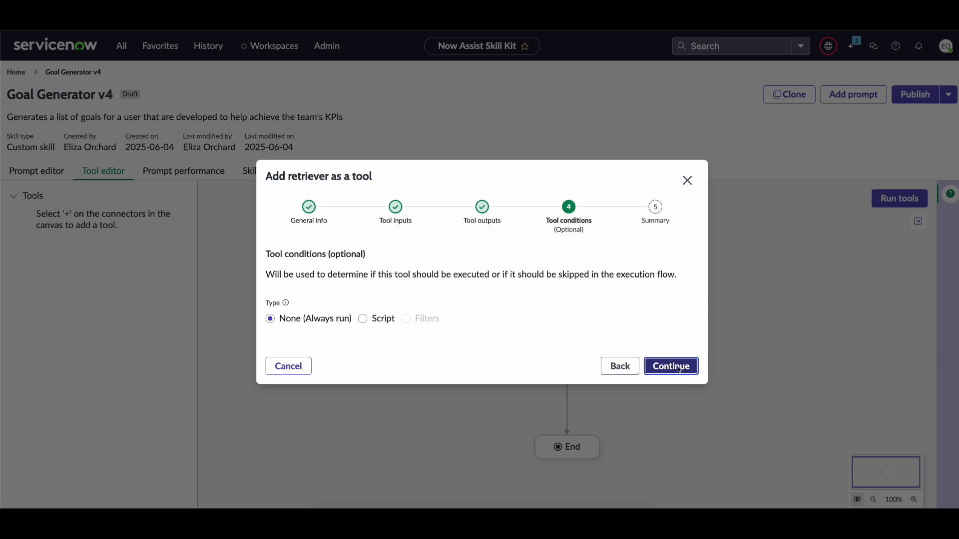
click(363, 318)
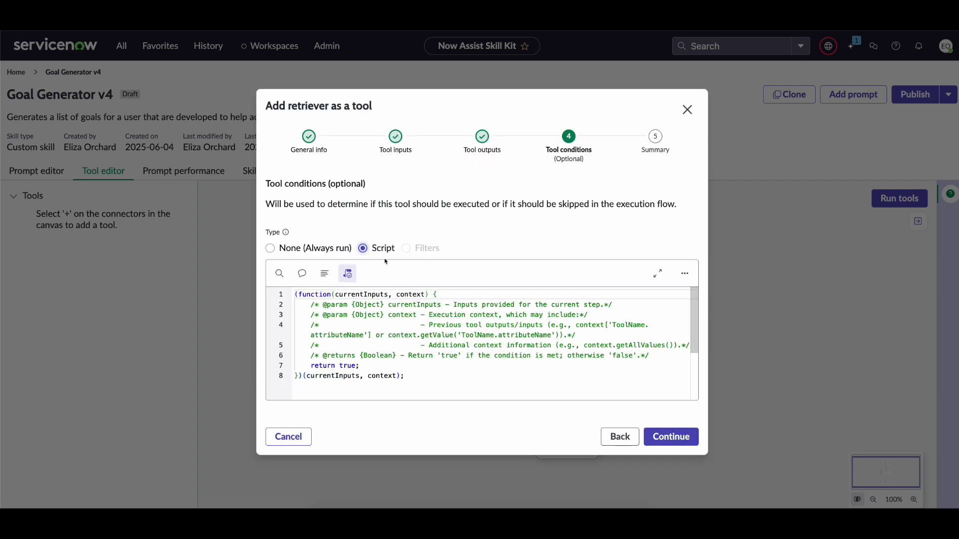
click(671, 437)
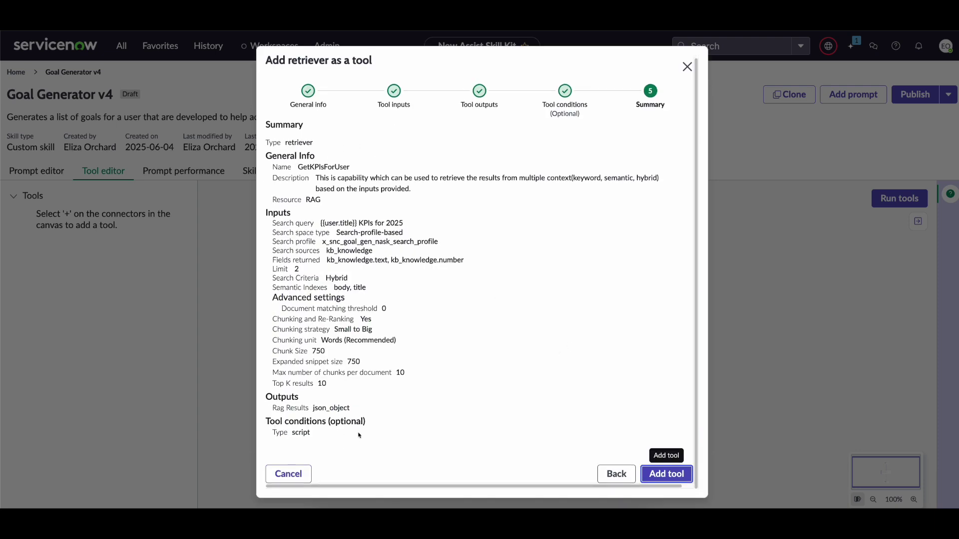
click(658, 478)
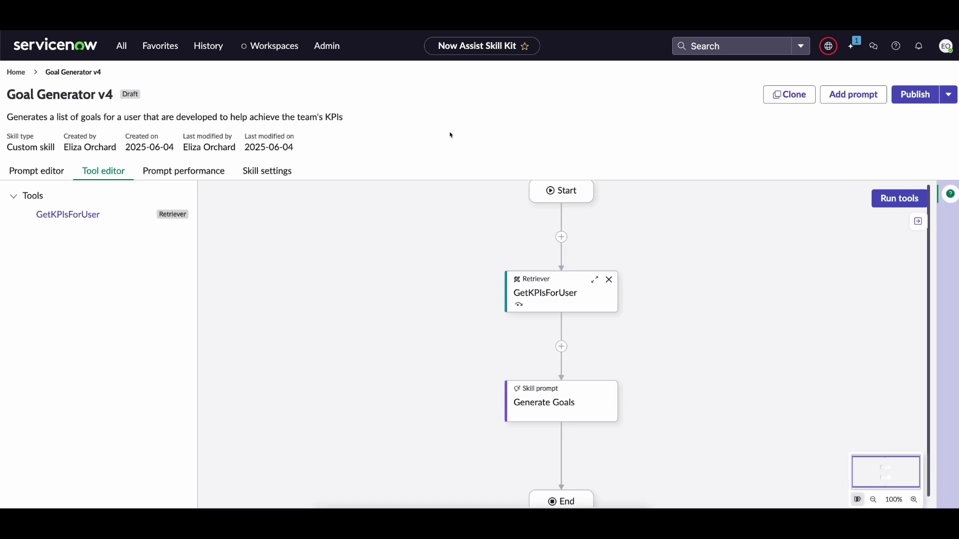
Insert {{GetKPIsForUser.rag_results}} between the KPIs line quotes of the Generate Goals prompt and save.
click(58, 175)
click(338, 354)
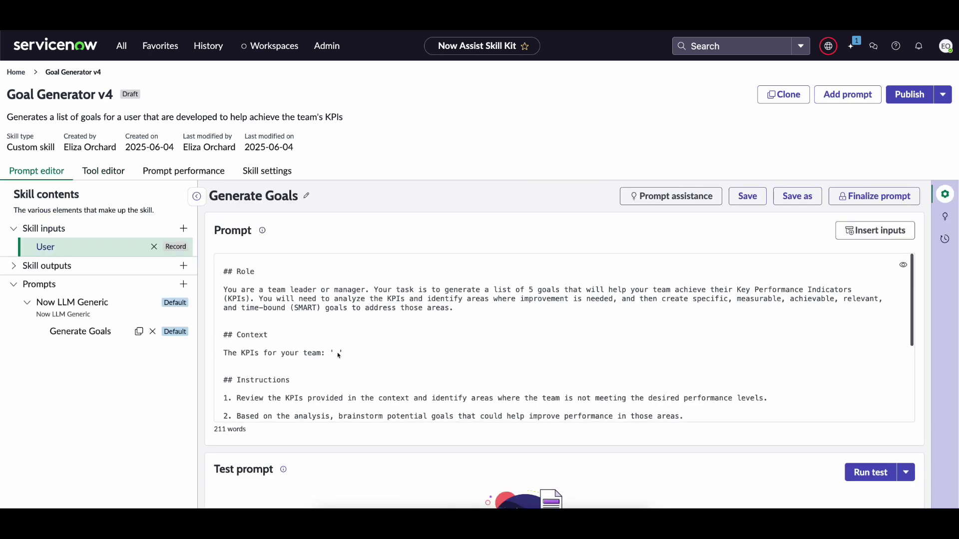
click(861, 234)
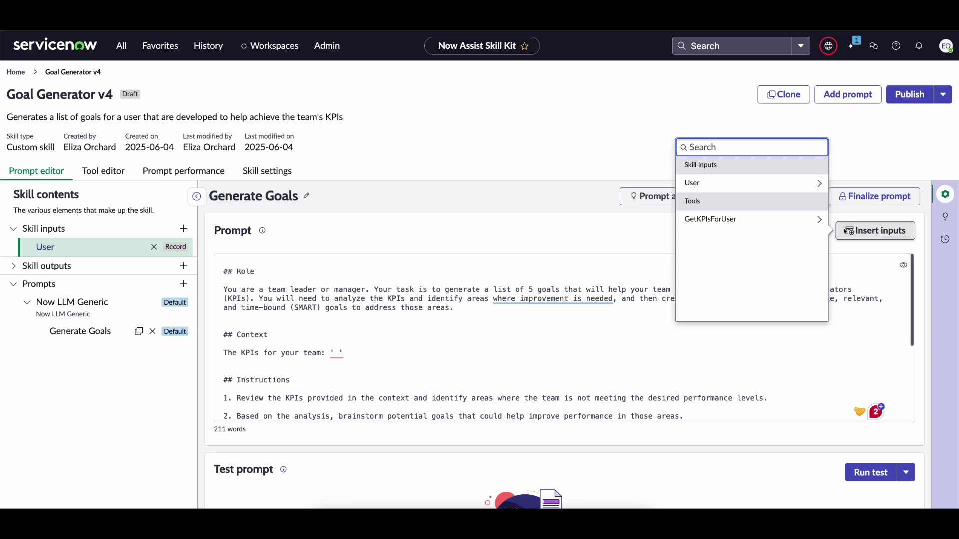
click(816, 220)
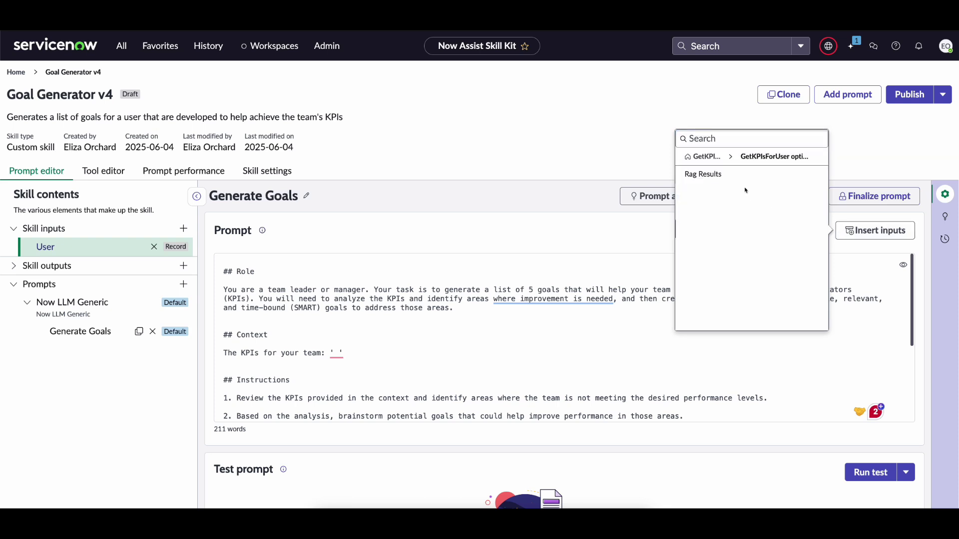
click(732, 177)
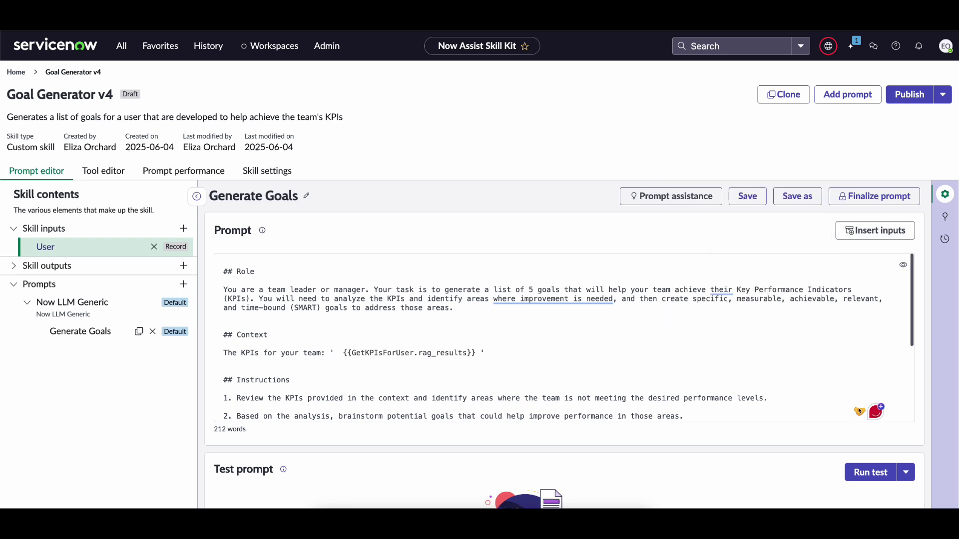
click(746, 197)
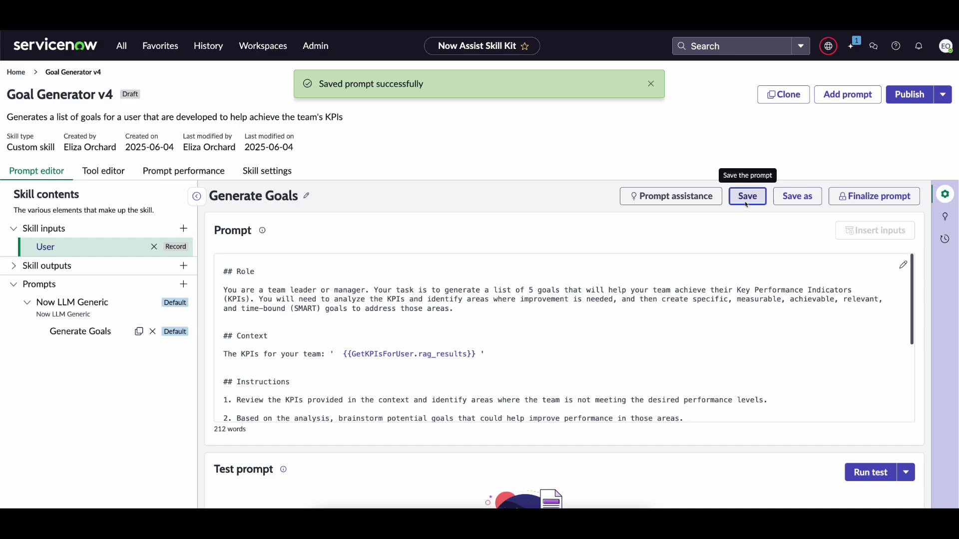
scroll(799, 325, down, 2)
Run the test and check the grounded prompt's retrieved Principal Product Manager KPIs, like Customer Adoption Rate.
click(867, 394)
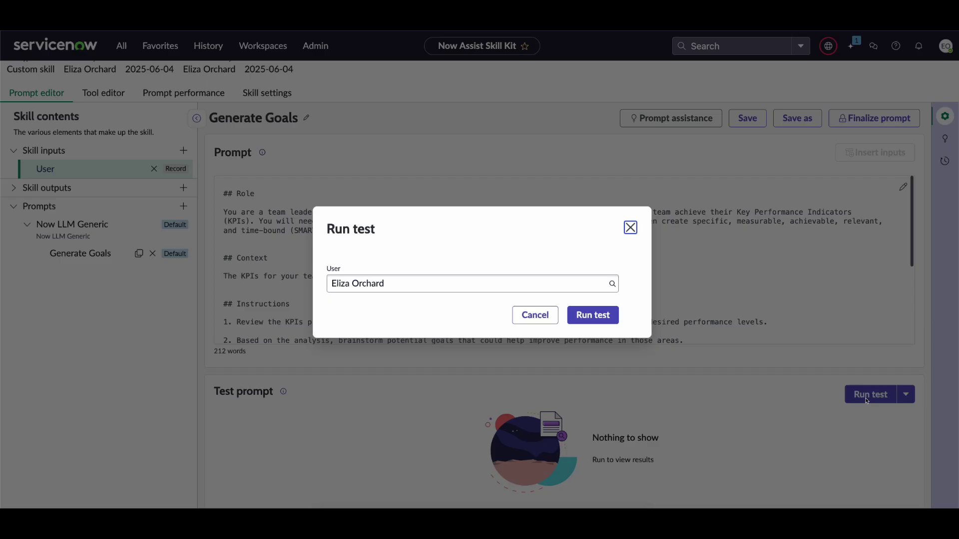
click(607, 318)
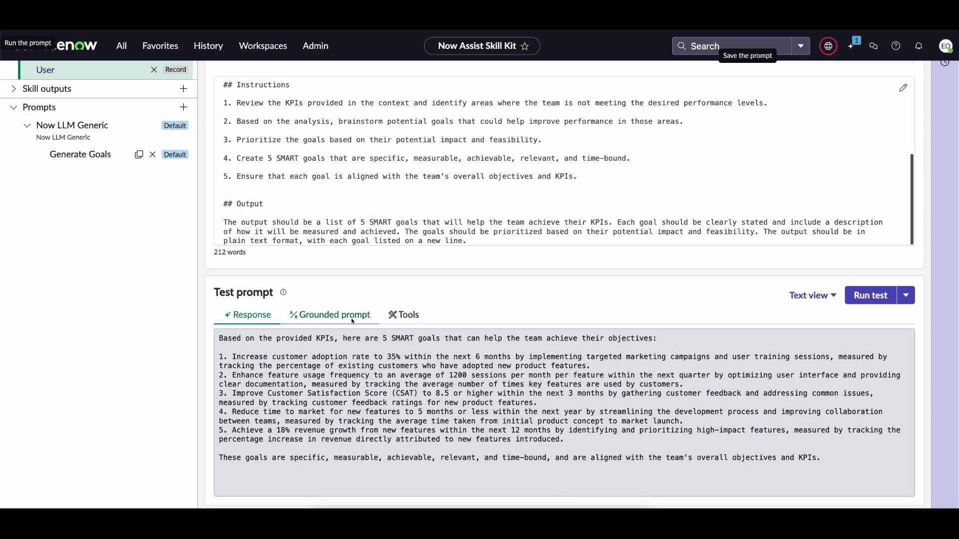
click(352, 320)
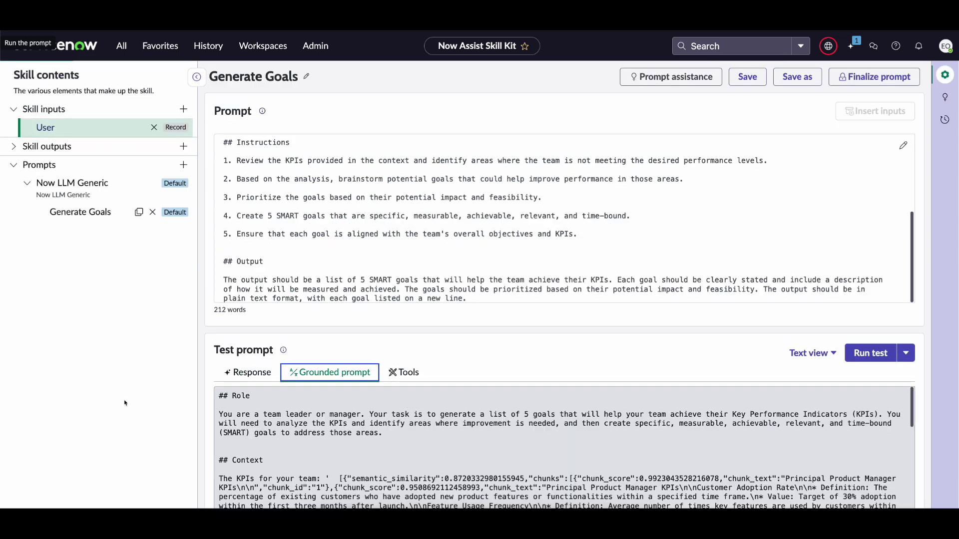
scroll(353, 423, down, 1)
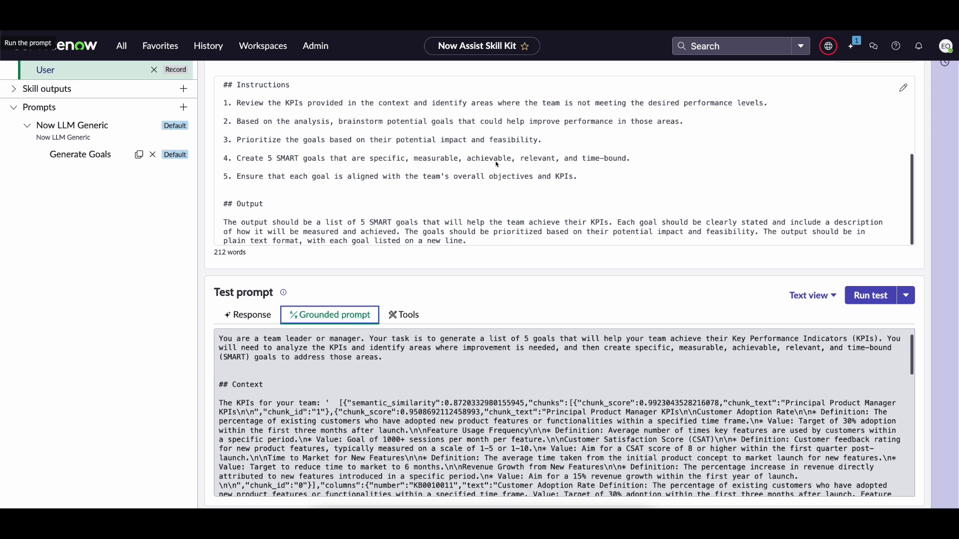
scroll(408, 173, up, 3)
click(340, 182)
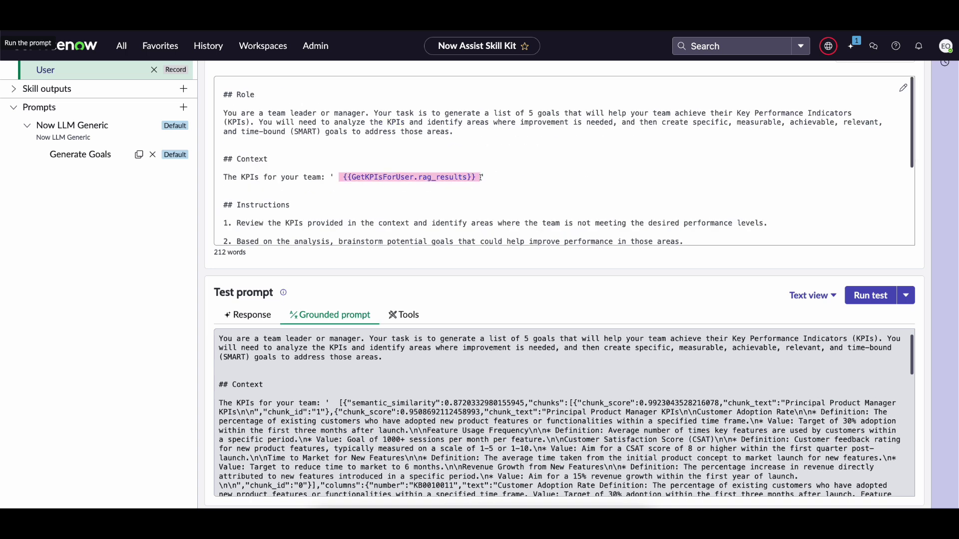
scroll(364, 436, down, 1)
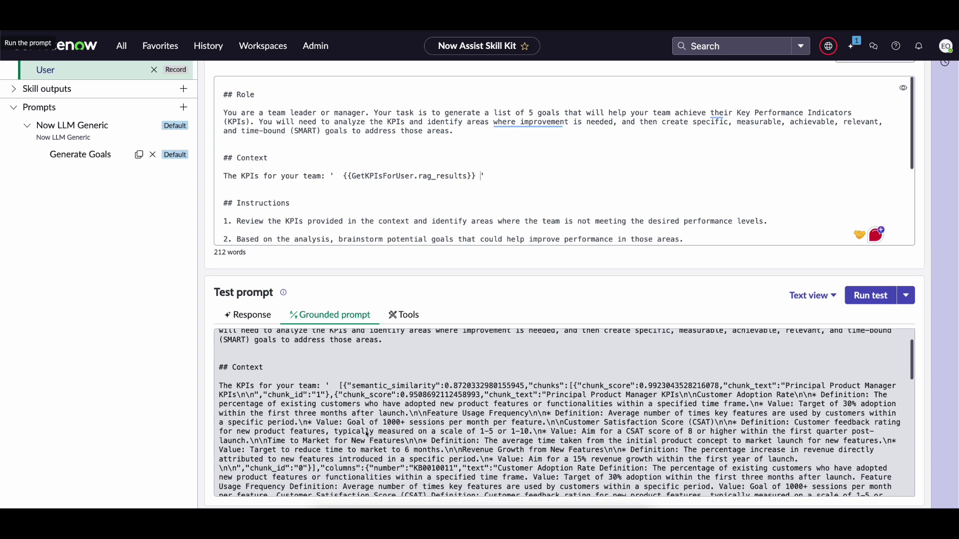
drag(547, 397, 680, 394)
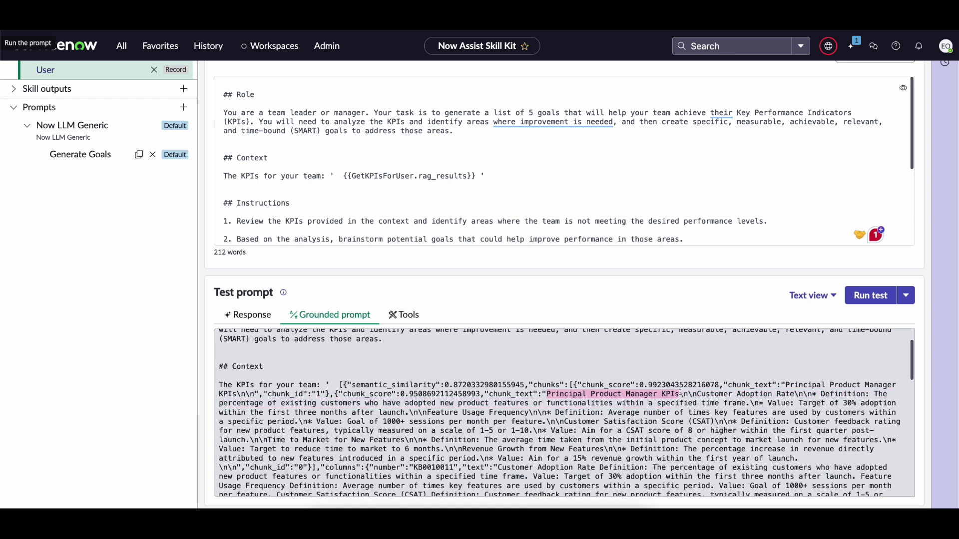
drag(697, 394, 796, 395)
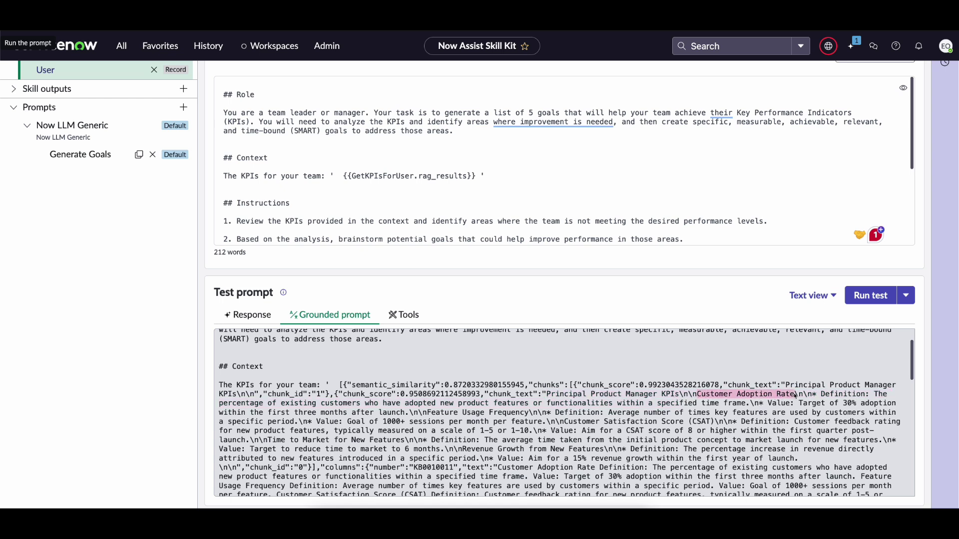
click(453, 290)
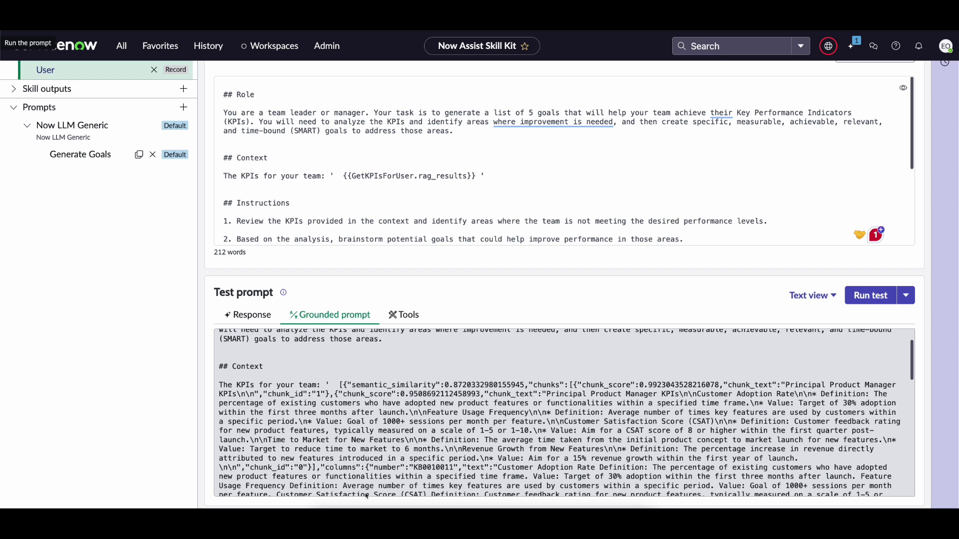
scroll(384, 390, down, 3)
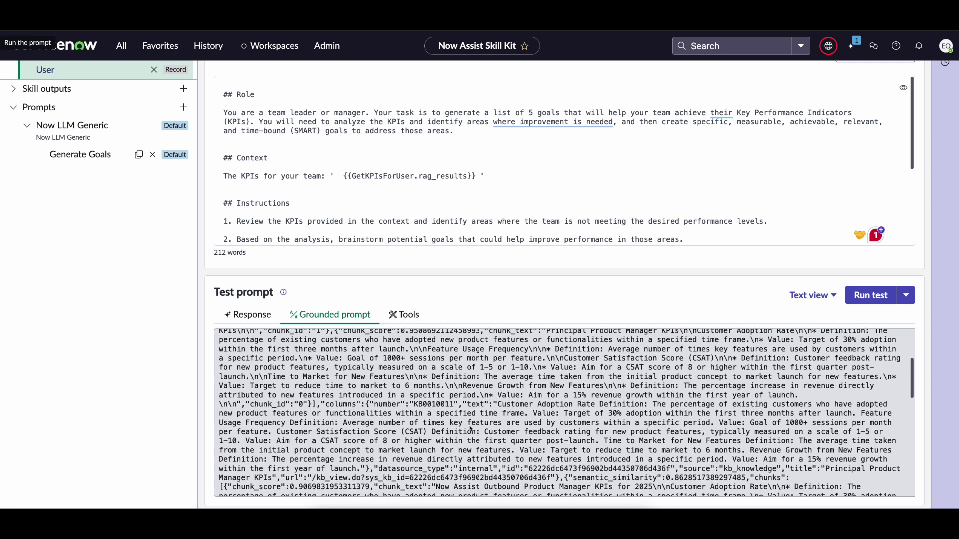
scroll(470, 428, up, 1)
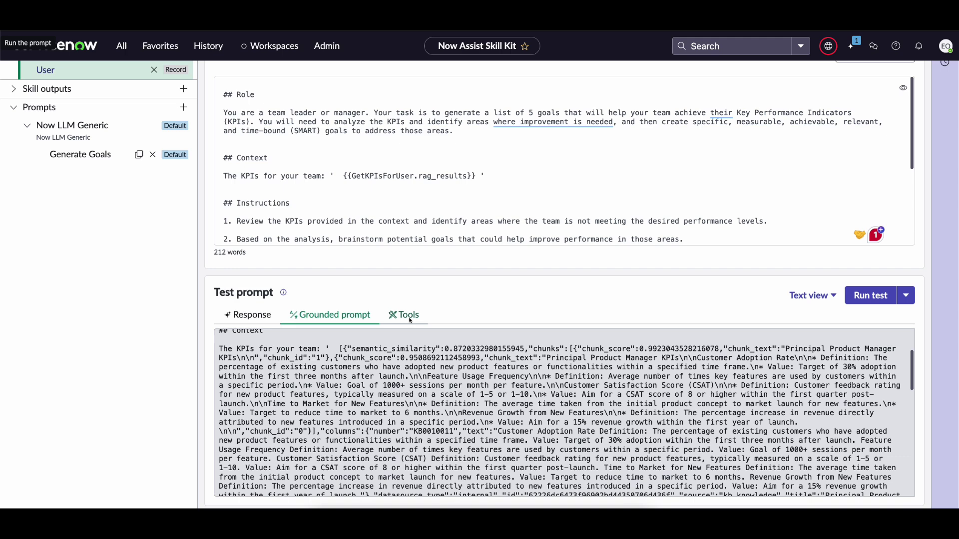
Inspect the GetKPIsForUser tool results and the search query in its Request sub-tab.
click(410, 320)
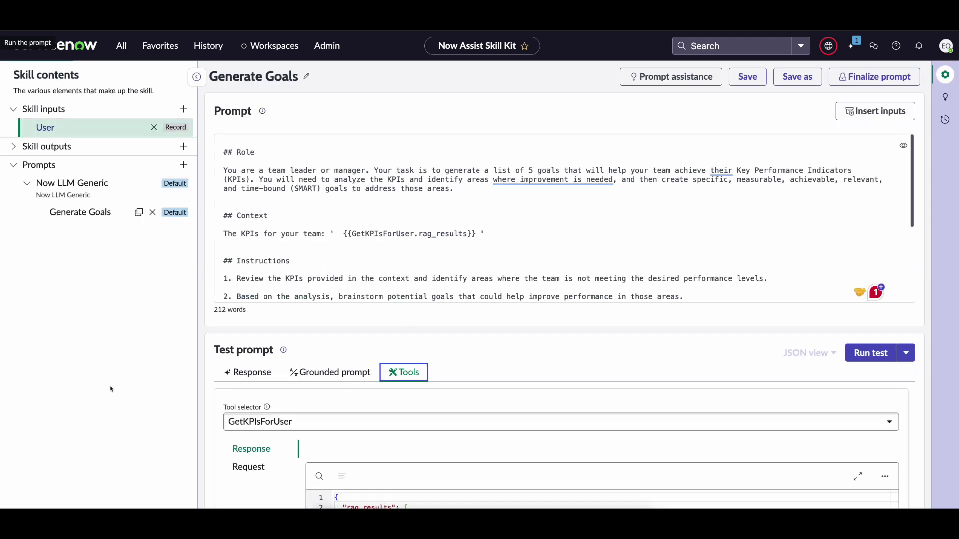
scroll(120, 389, down, 3)
click(254, 328)
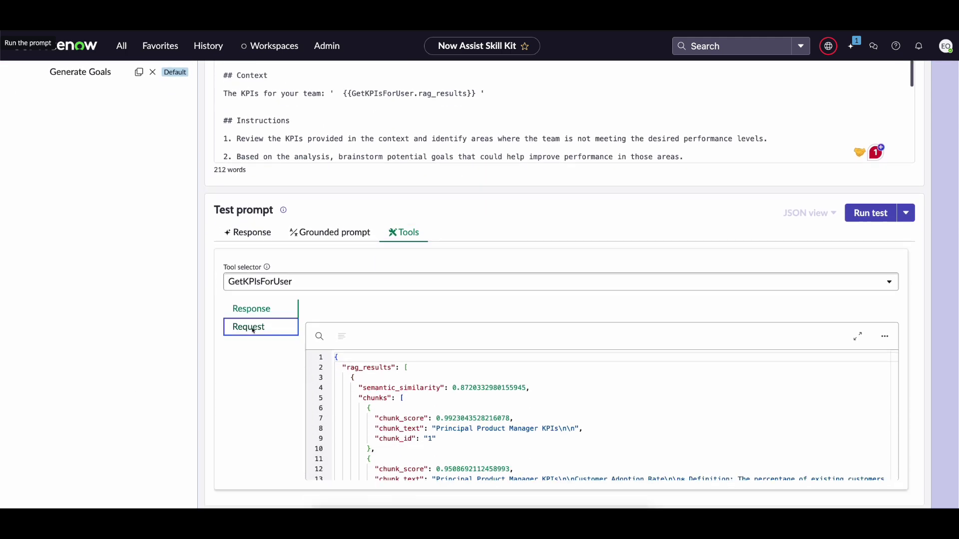
scroll(339, 414, down, 1)
click(339, 414)
scroll(339, 414, down, 5)
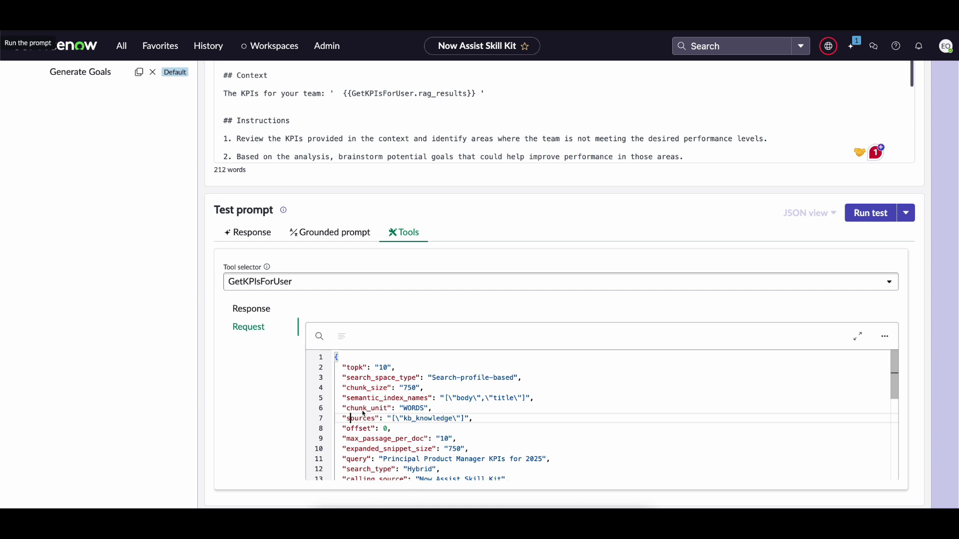
scroll(365, 415, up, 2)
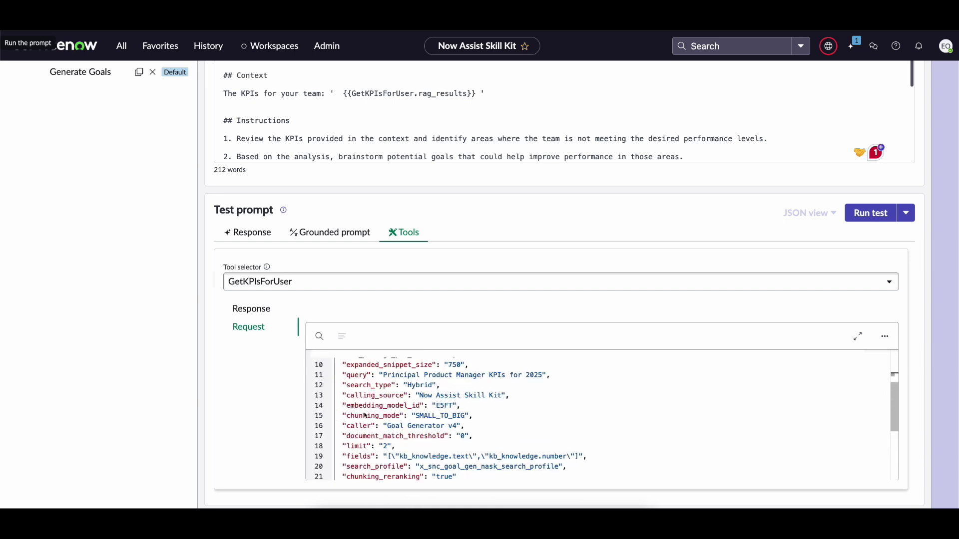
drag(456, 477, 544, 410)
double_click(379, 405)
scroll(385, 407, up, 3)
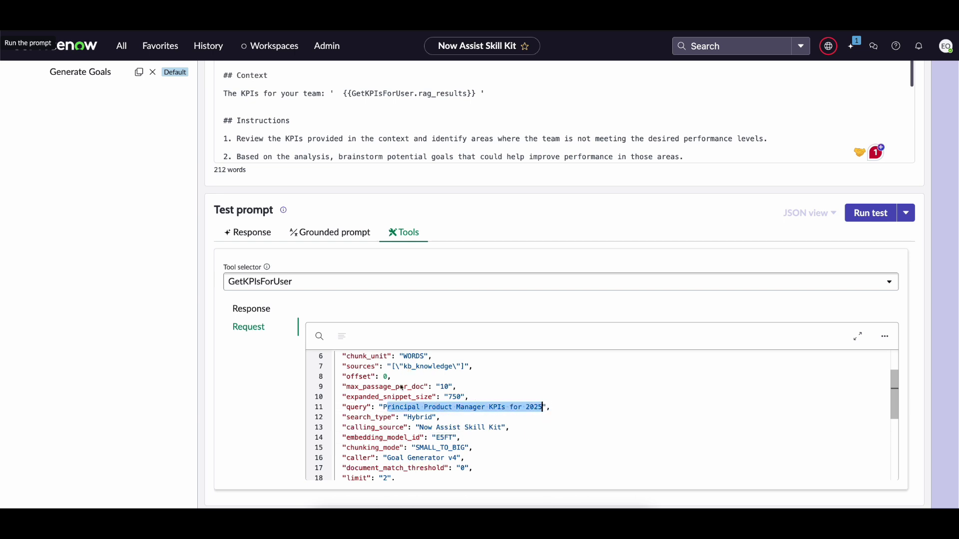
Return to the retriever's response data, then the model's test response with 5 SMART goals.
key(shift+Tab)
key(shift+Tab)
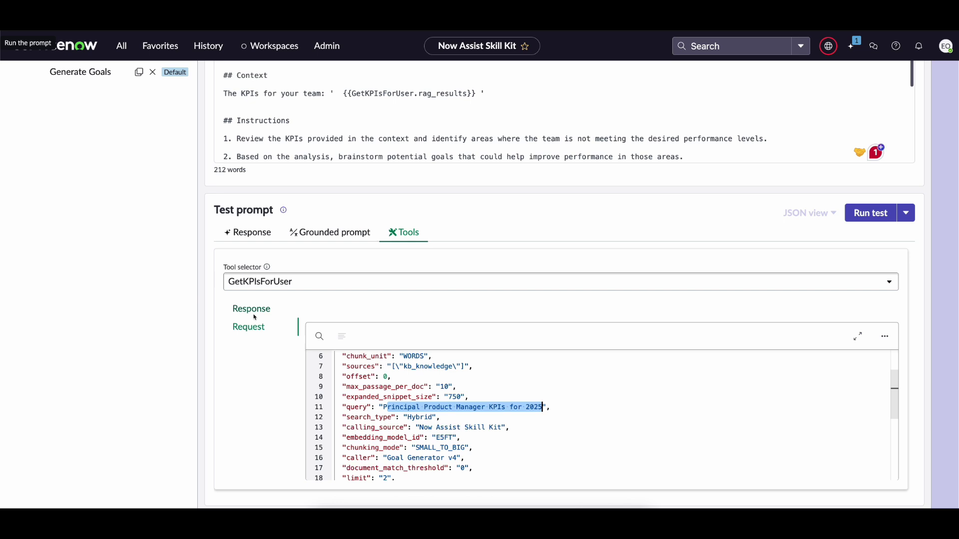
key(Up)
scroll(423, 387, down, 5)
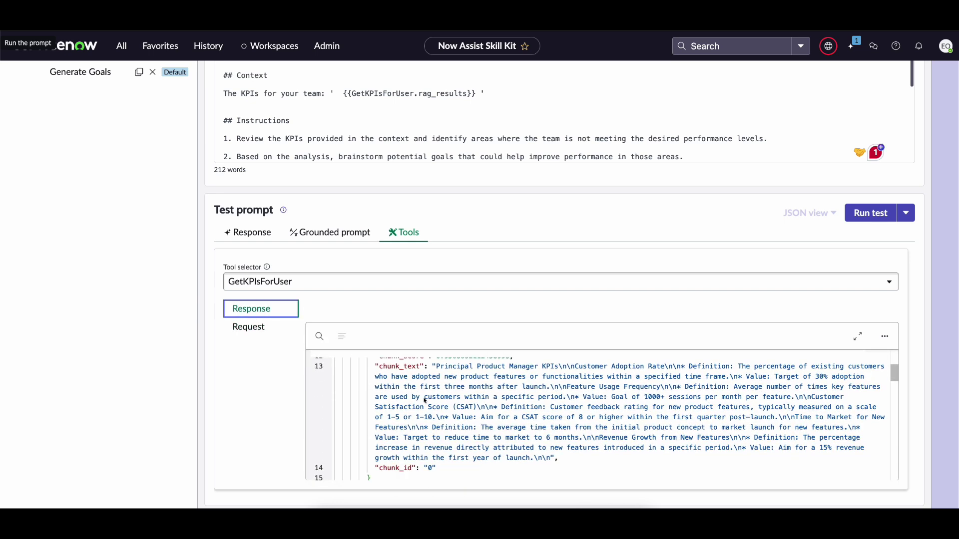
scroll(425, 401, up, 1)
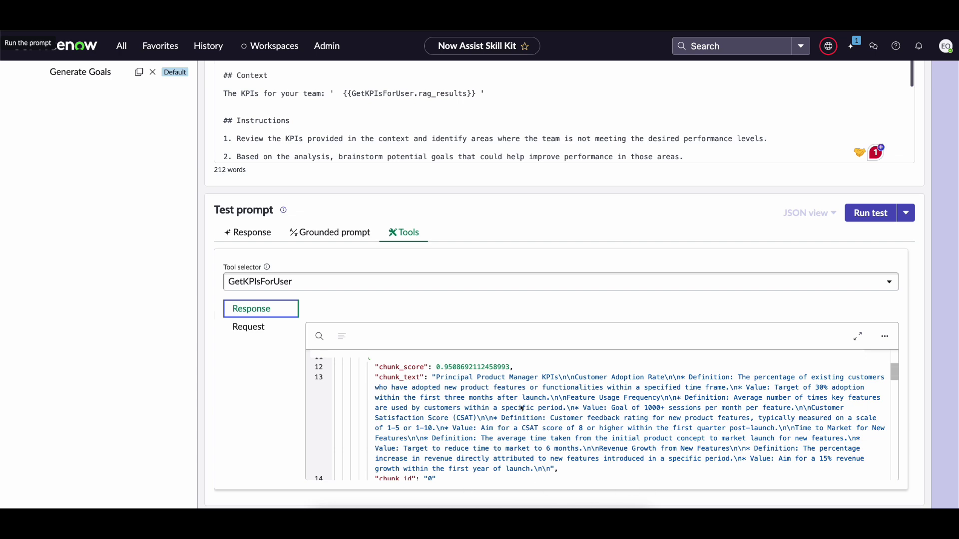
click(261, 238)
Switch the test response display from JSON view to Text view.
click(809, 282)
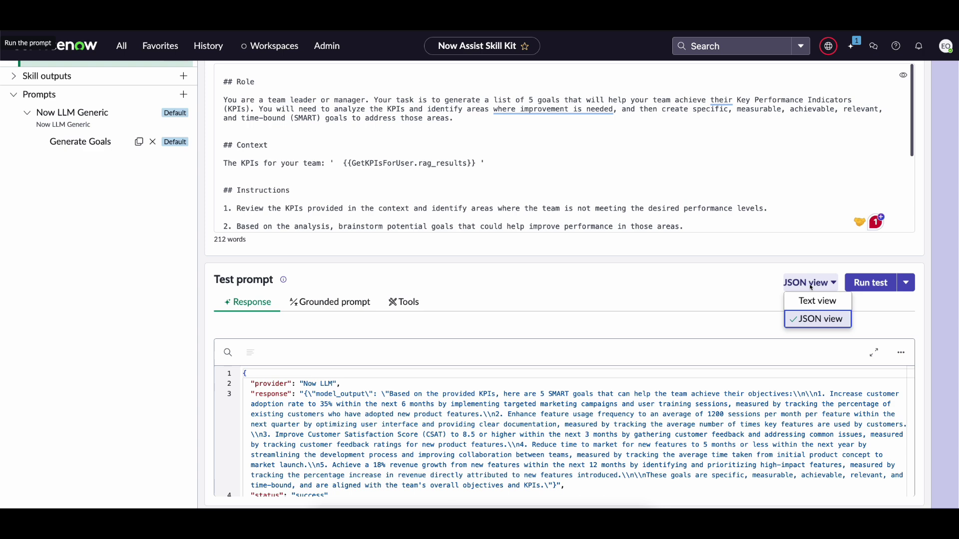
click(809, 300)
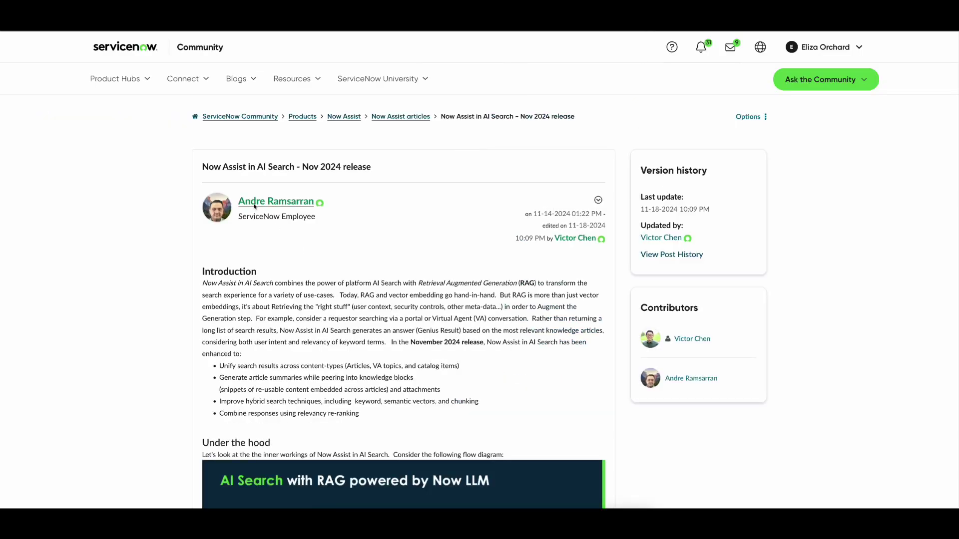
drag(371, 169, 167, 165)
click(202, 169)
triple_click(201, 169)
click(201, 169)
triple_click(201, 168)
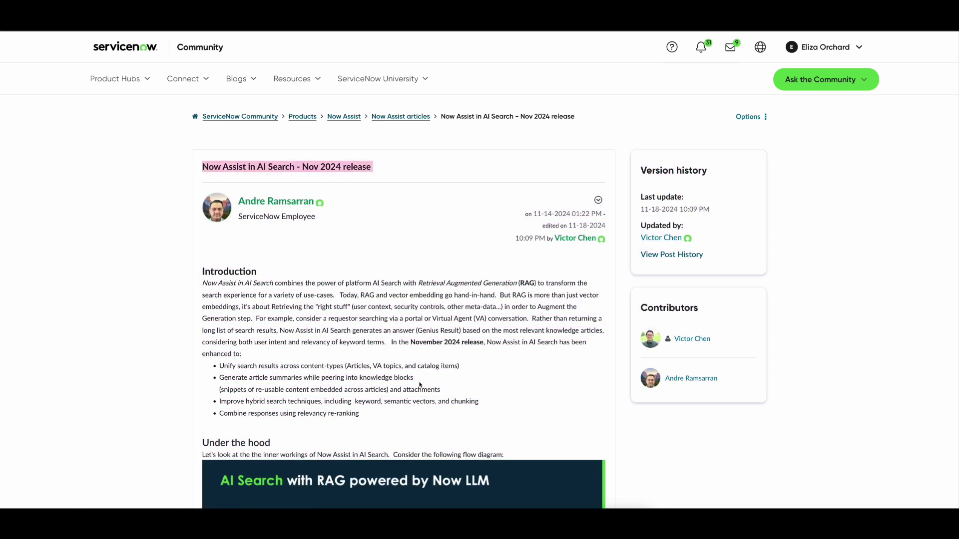